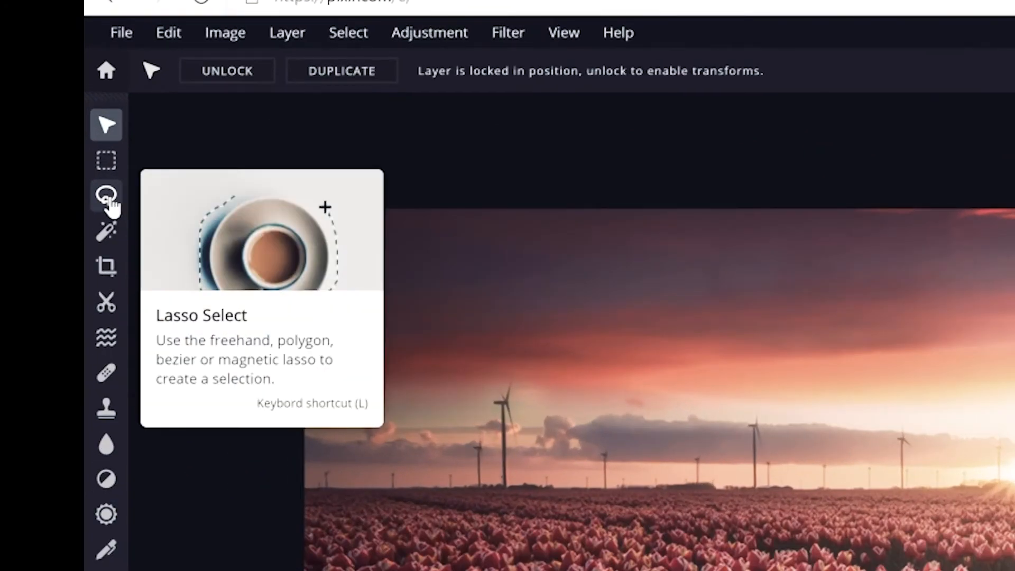
- Trace a polygon lasso selection around the bloom of the large red tulip near the center of the field
left_click(109, 200)
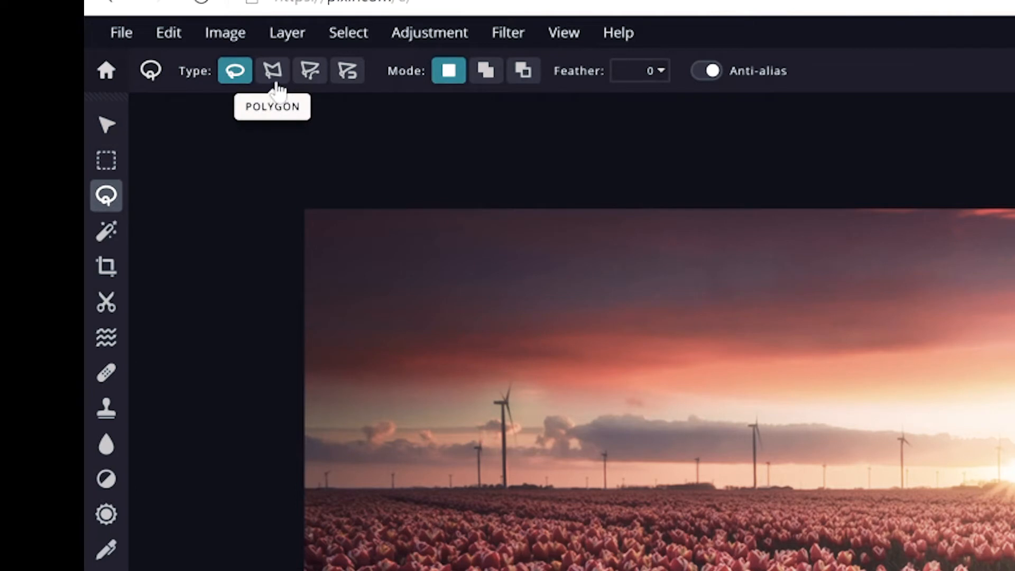
left_click(273, 79)
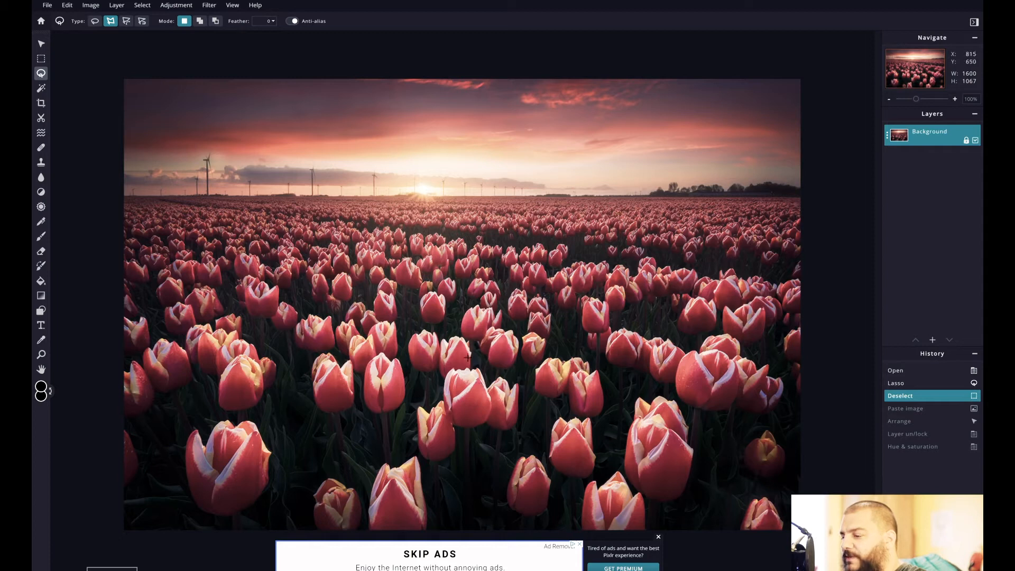
left_click(658, 537)
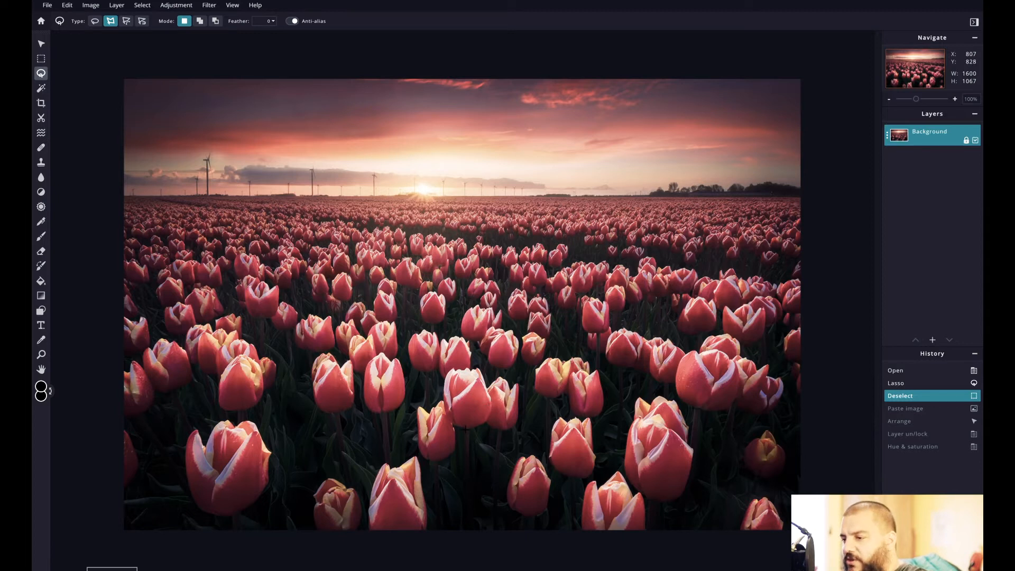
scroll(467, 435, "up", 3)
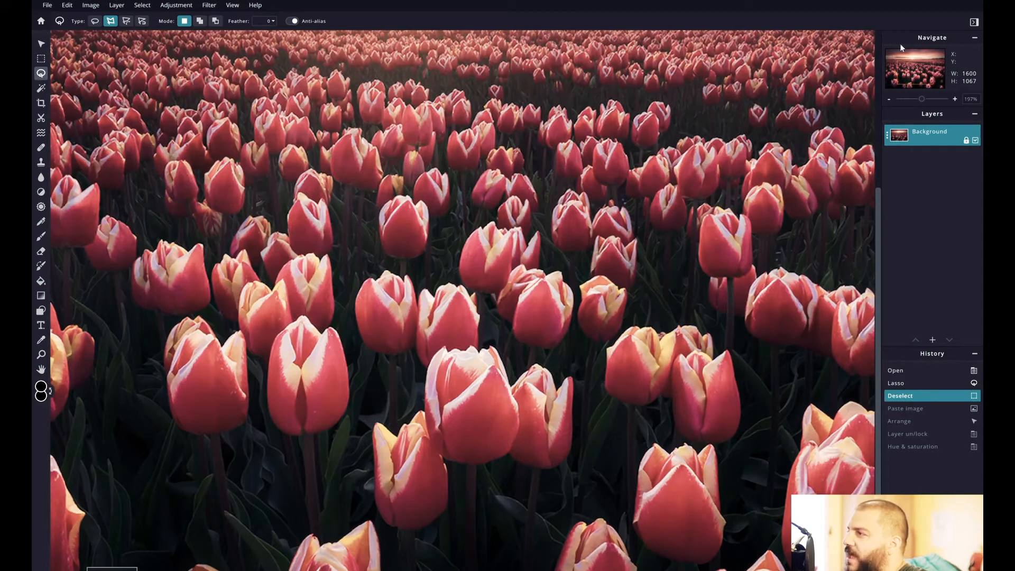
left_click_drag(924, 102, 918, 78)
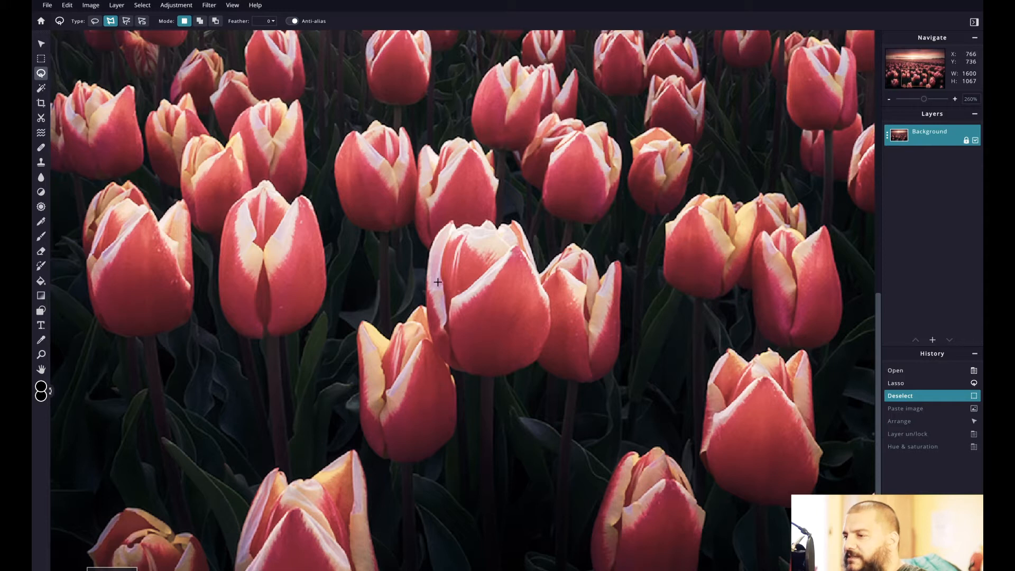
left_click(482, 375)
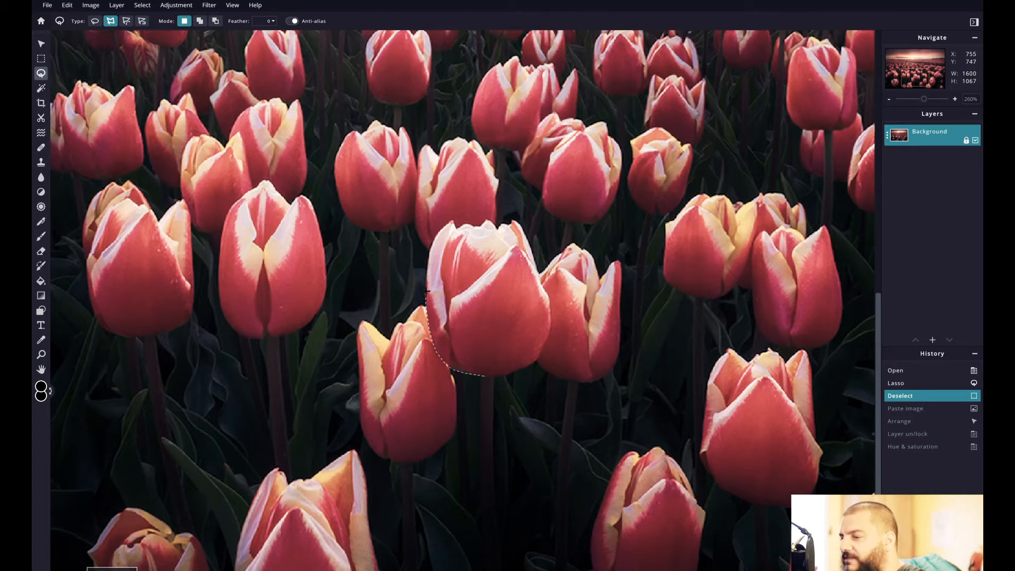
left_click(426, 291)
left_click(427, 267)
left_click(434, 239)
left_click(447, 224)
left_click(454, 219)
left_click(456, 227)
left_click(465, 224)
left_click(473, 226)
left_click(481, 226)
left_click(486, 220)
left_click(492, 224)
left_click(498, 228)
left_click(505, 225)
left_click(513, 221)
left_click(519, 223)
left_click(531, 252)
left_click(538, 270)
left_click(544, 291)
left_click(550, 309)
left_click(549, 329)
left_click(547, 339)
left_click(535, 360)
left_click(501, 376)
left_click(485, 375)
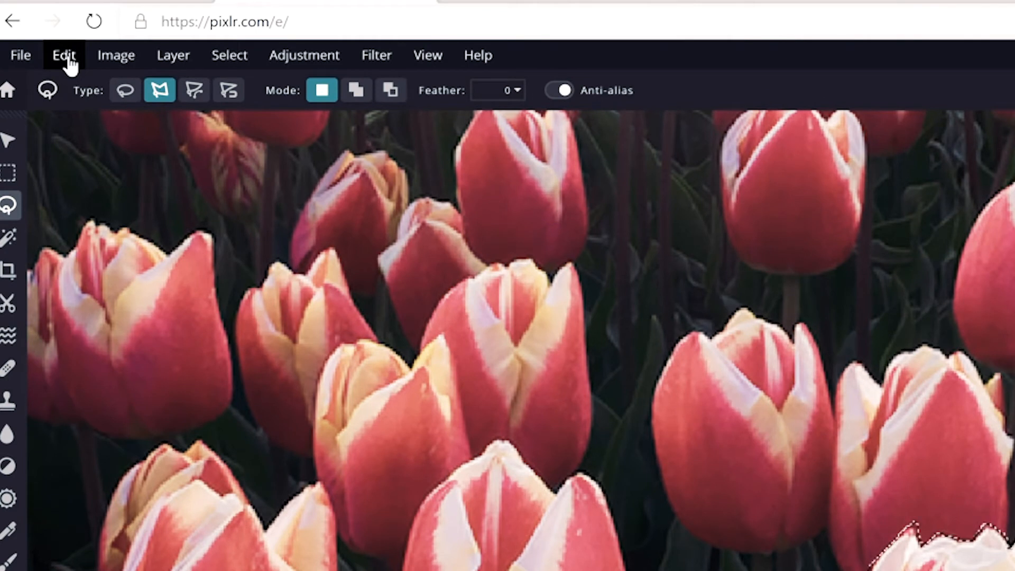
- Paste a copy of the selected tulip onto a new layer and align it exactly over the original bloom
left_click(70, 58)
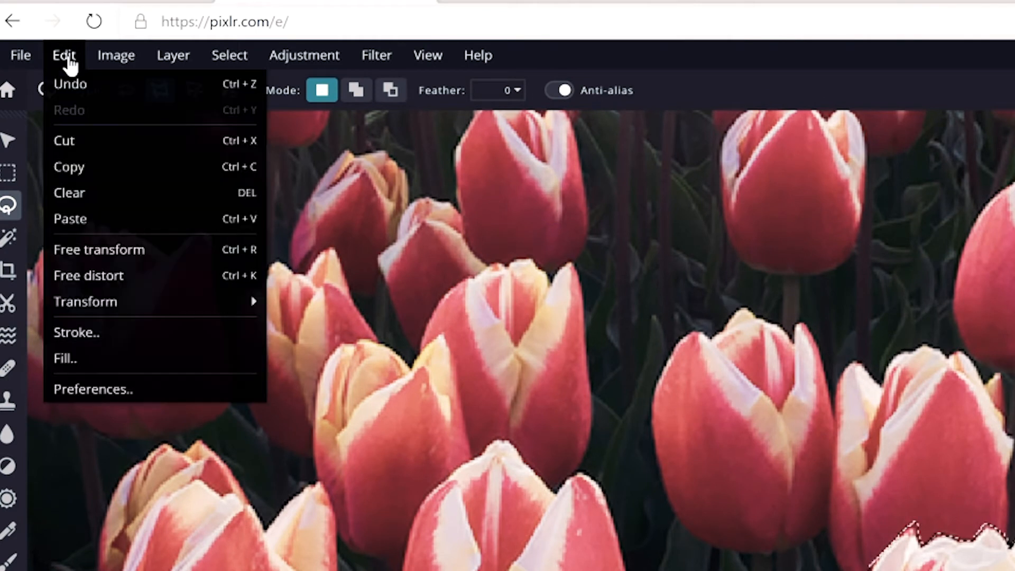
left_click(101, 168)
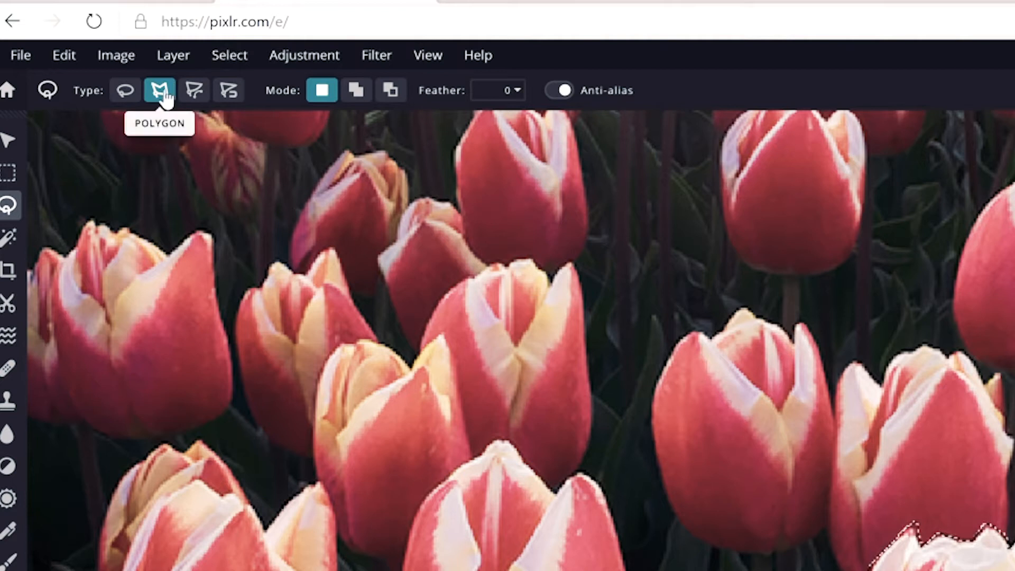
left_click(66, 56)
left_click(100, 169)
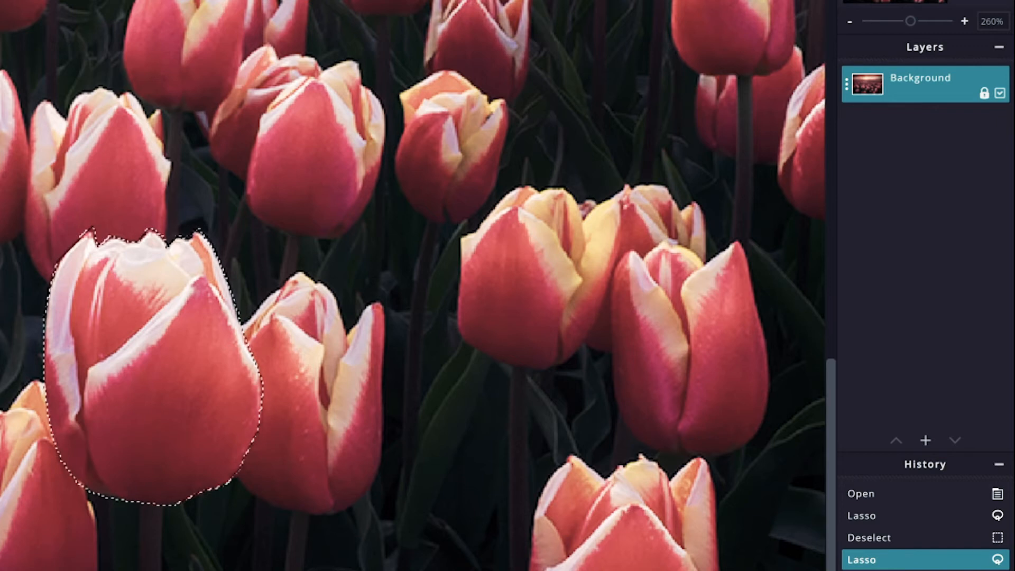
key("ctrl+v")
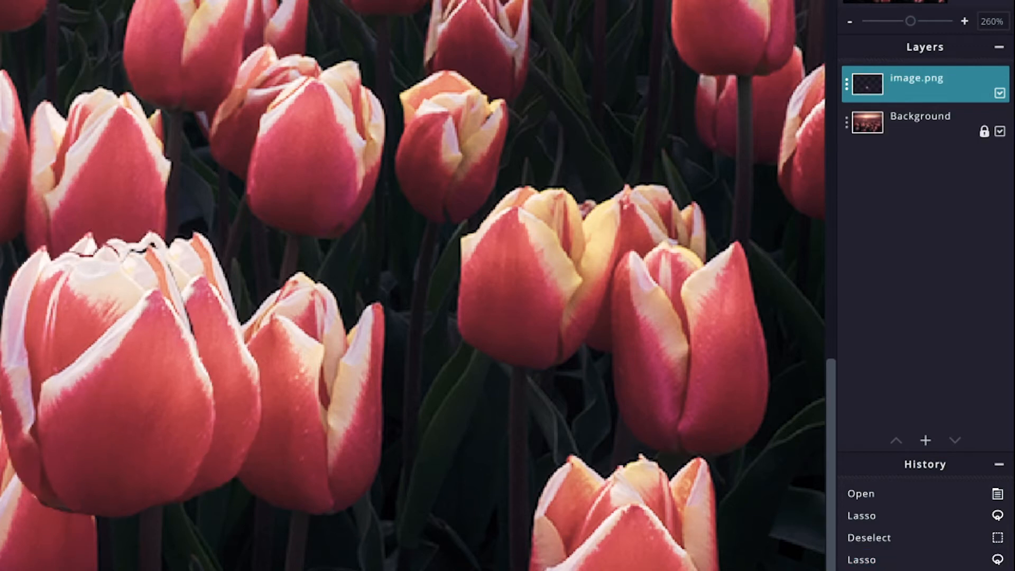
key("v")
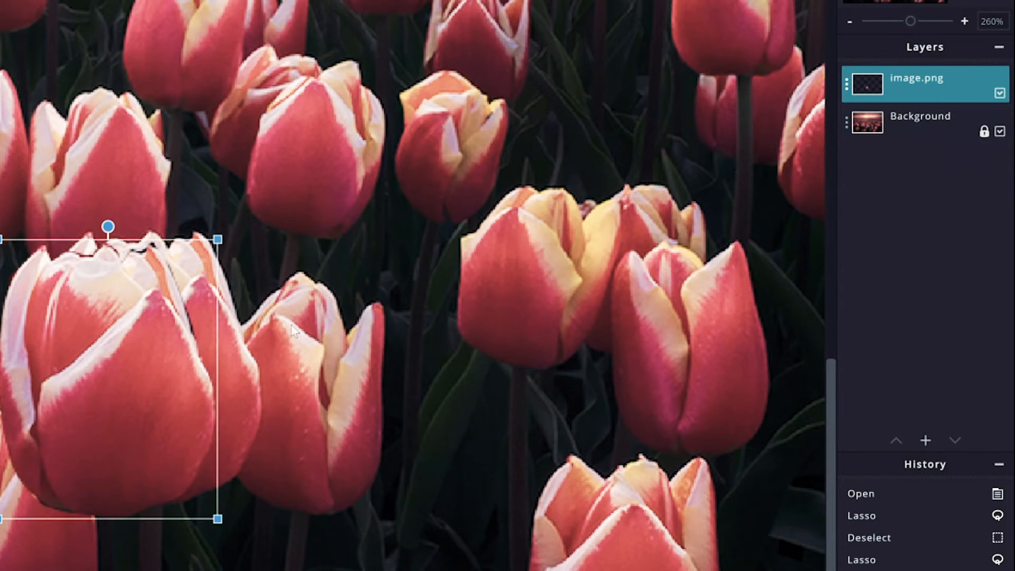
left_click_drag(101, 366, 150, 354)
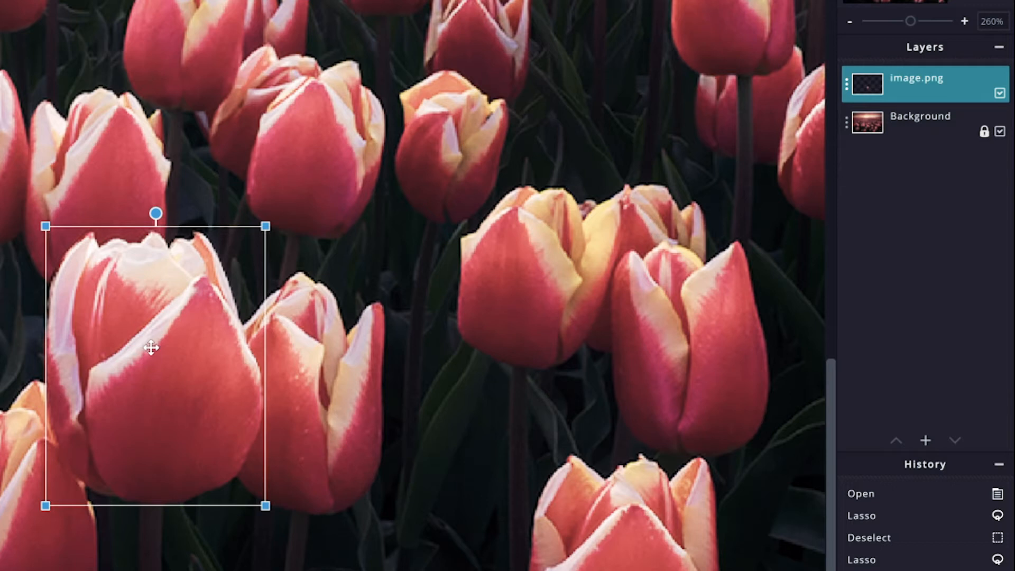
- Unlock the Background layer and turn it black and white by setting Saturation to its minimum in Hue & saturation
left_click(398, 341)
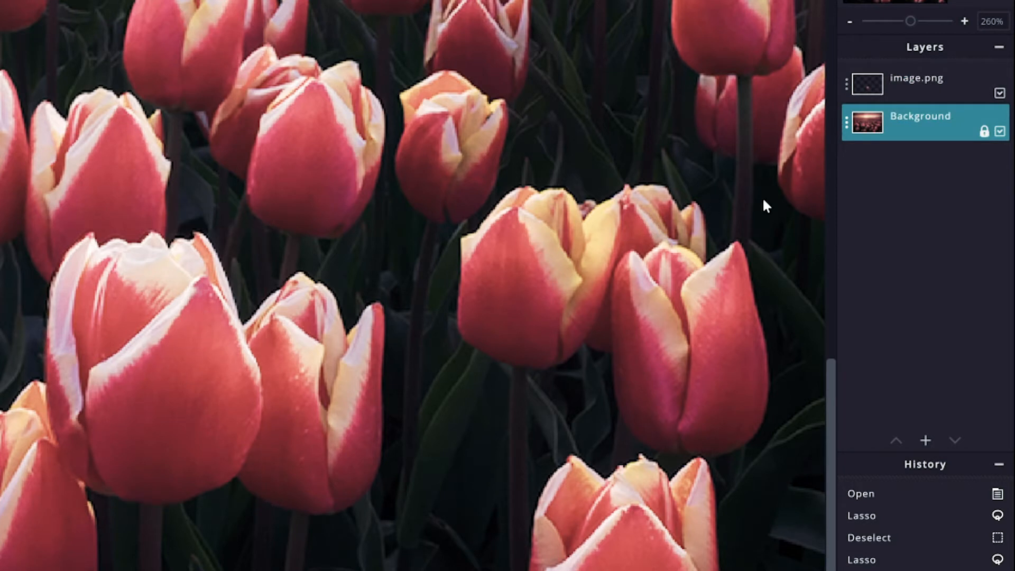
left_click(983, 132)
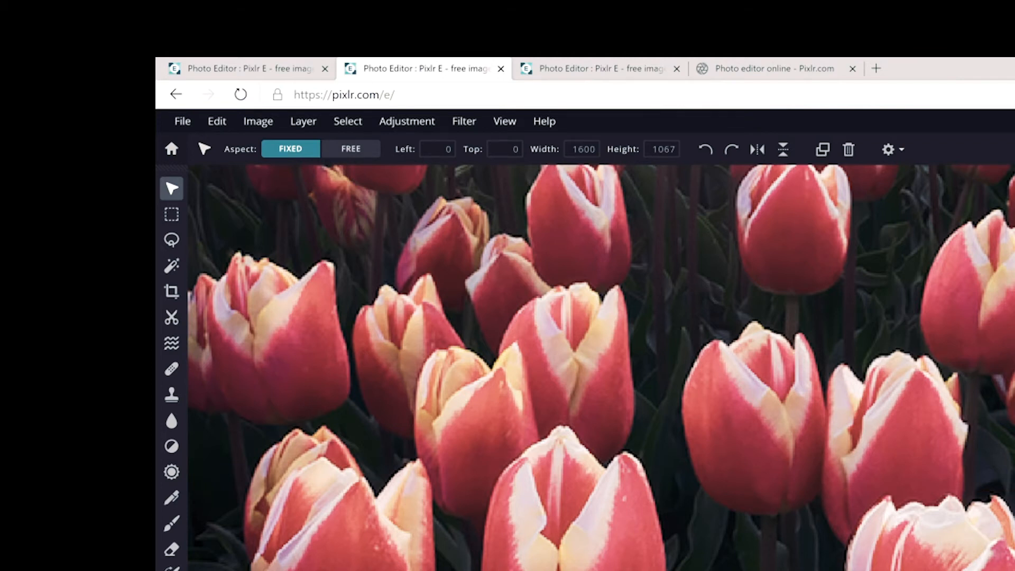
left_click(423, 127)
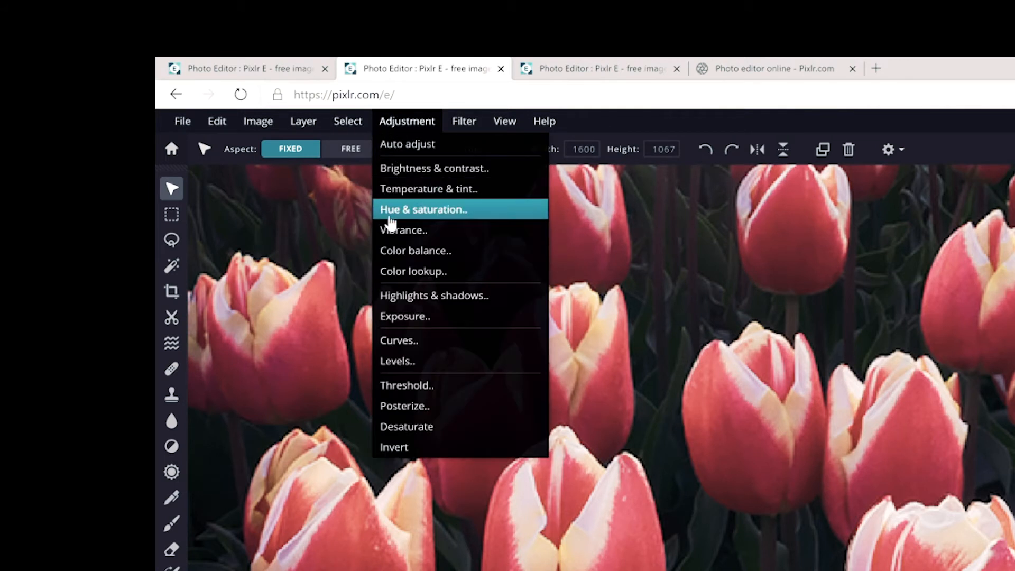
left_click(390, 221)
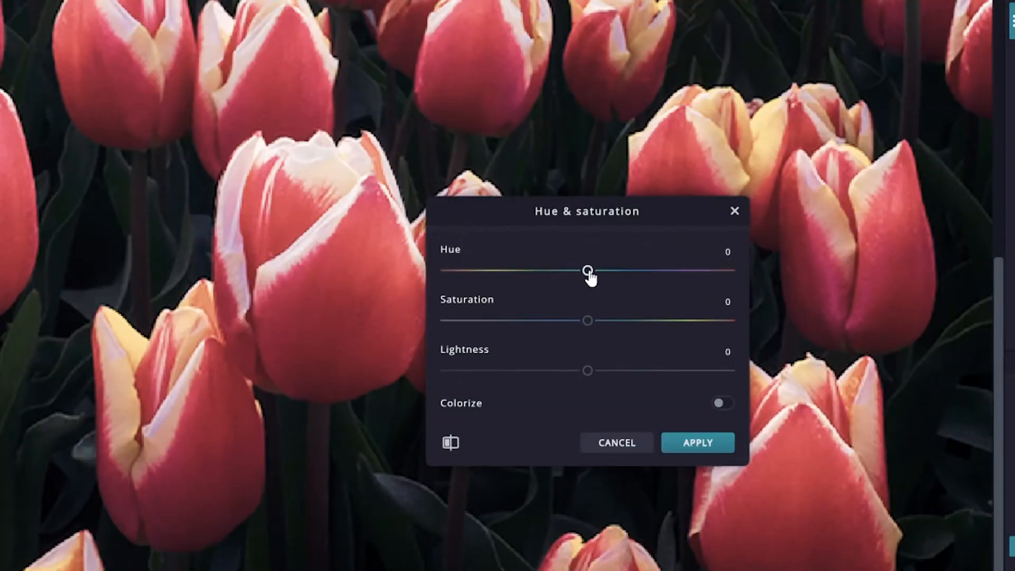
mouse_move(587, 272)
left_mouse_down()
mouse_move(711, 275)
mouse_move(445, 271)
mouse_move(605, 281)
mouse_move(523, 275)
mouse_move(586, 280)
mouse_move(428, 267)
mouse_move(511, 280)
mouse_move(668, 276)
mouse_move(589, 282)
left_mouse_up()
left_click(724, 251)
left_click(575, 303)
mouse_move(591, 325)
left_mouse_down()
mouse_move(738, 324)
mouse_move(551, 330)
mouse_move(584, 328)
left_mouse_up()
left_click_drag(587, 332, 347, 331)
left_click(702, 449)
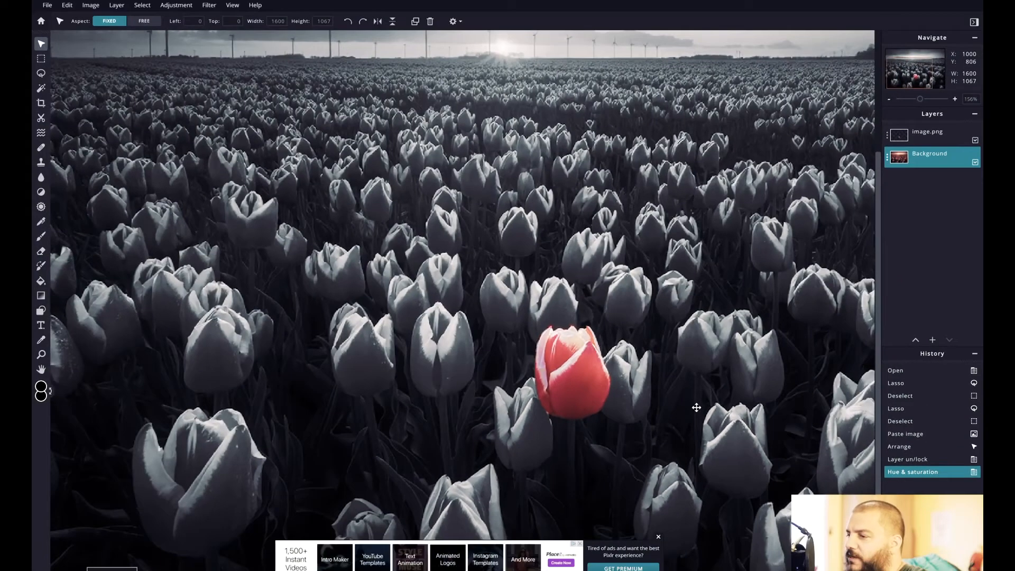
scroll(696, 407, "down", 5)
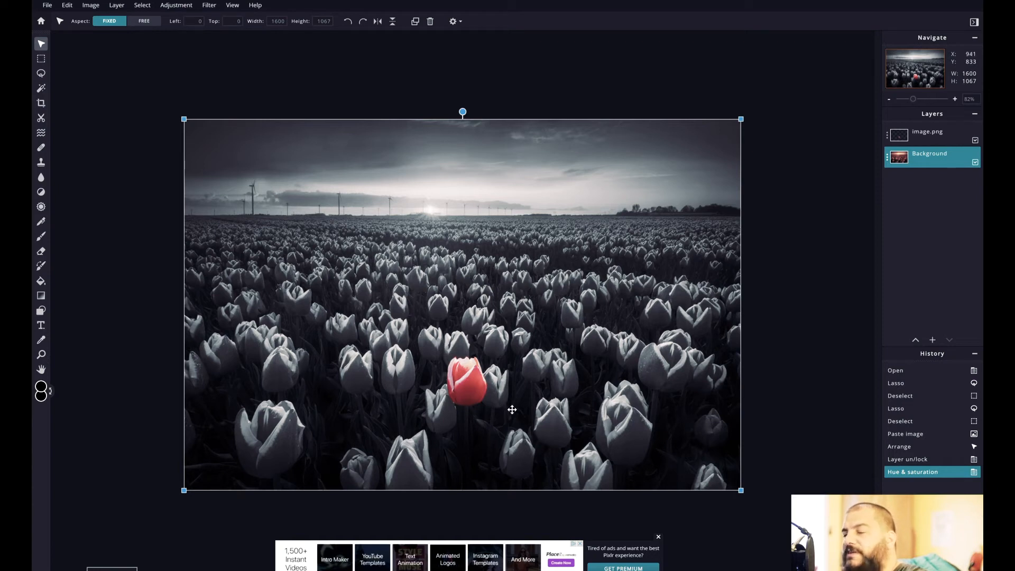
scroll(512, 409, "up", 3)
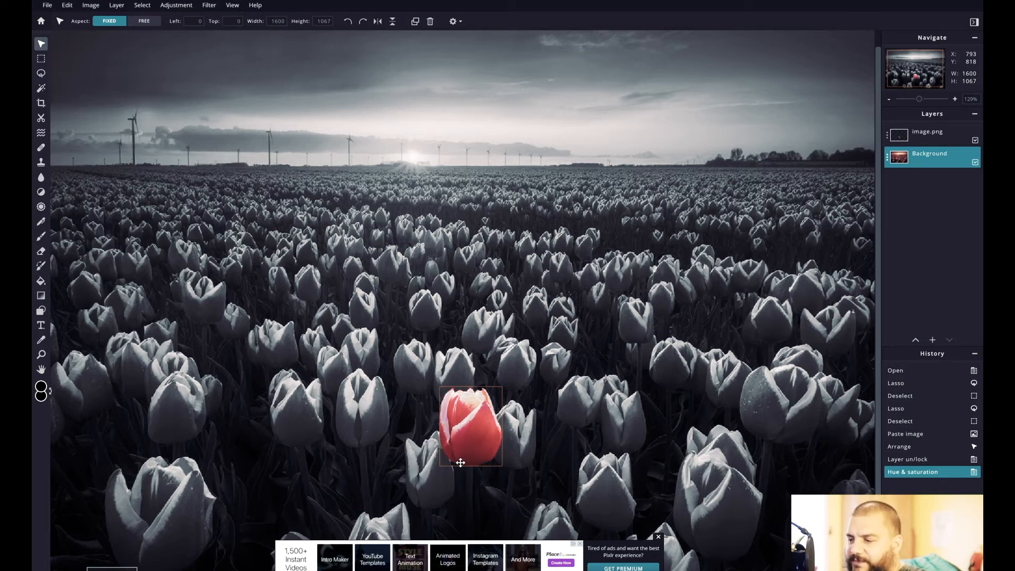
scroll(567, 483, "down", 1)
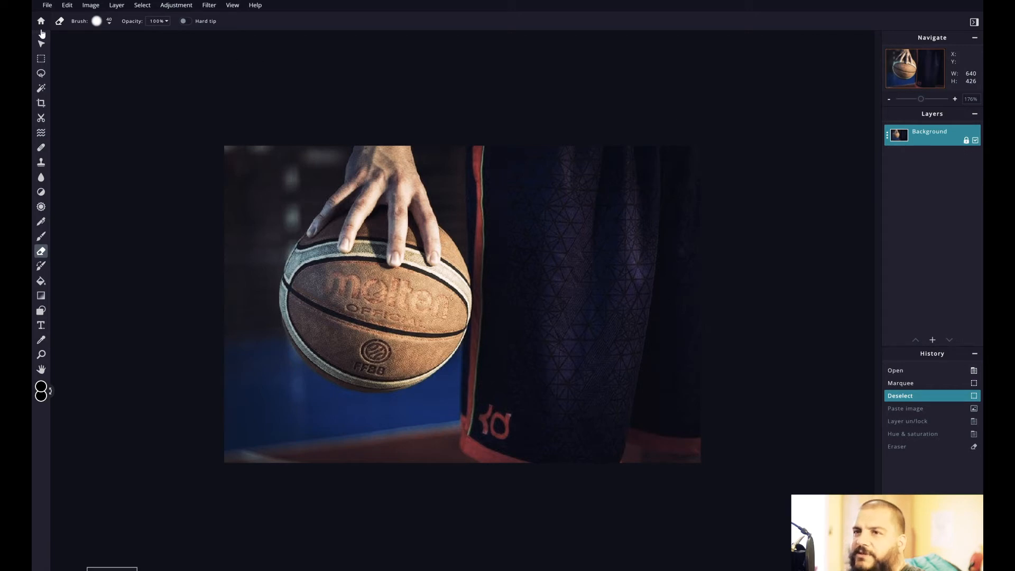
- Select the entire basketball photo with a rectangular marquee
left_click(66, 7)
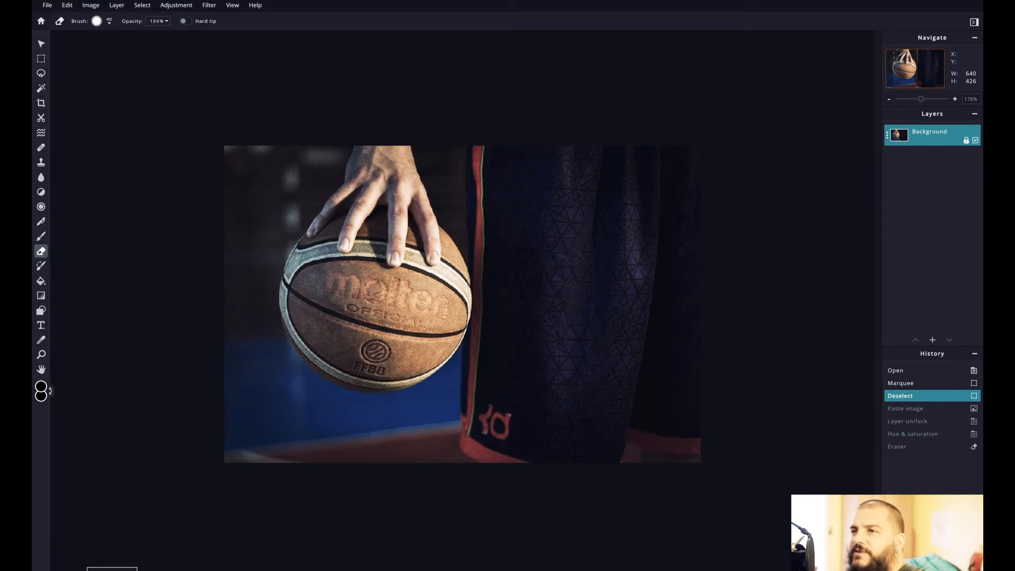
left_click(44, 63)
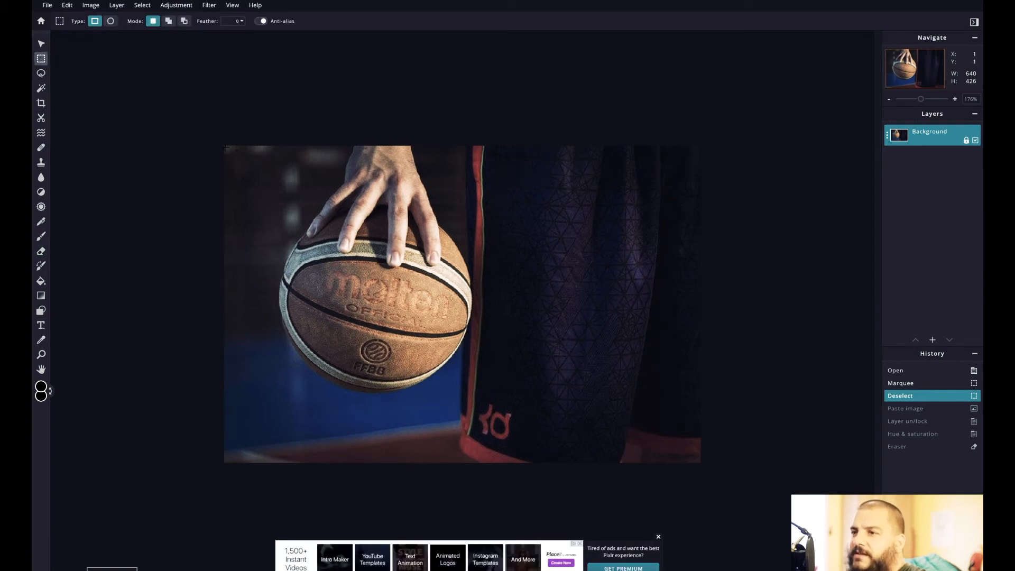
left_click_drag(223, 146, 701, 463)
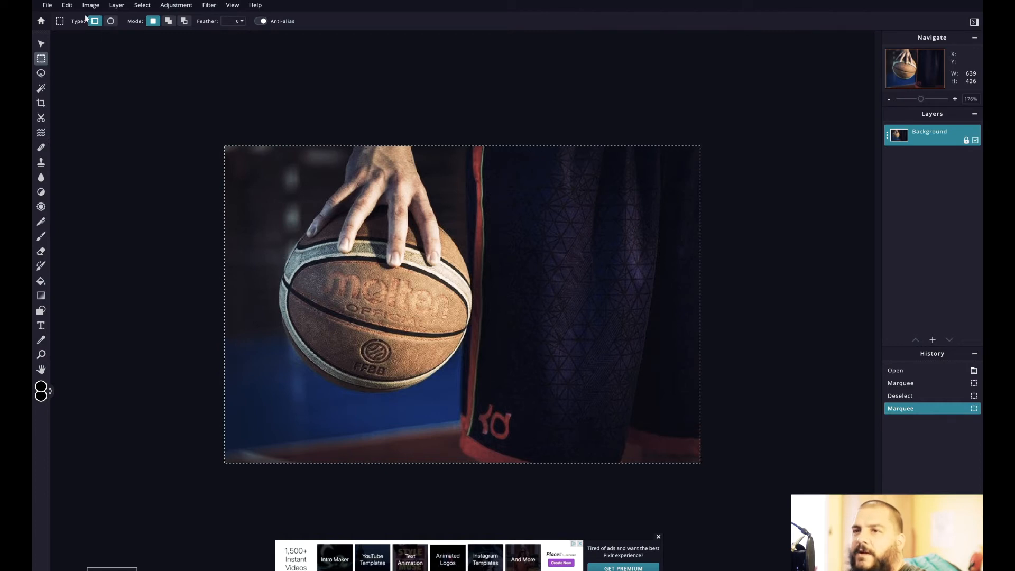
- Copy the selected basketball photo, clear the selection and paste the copy as a new layer
left_click(68, 6)
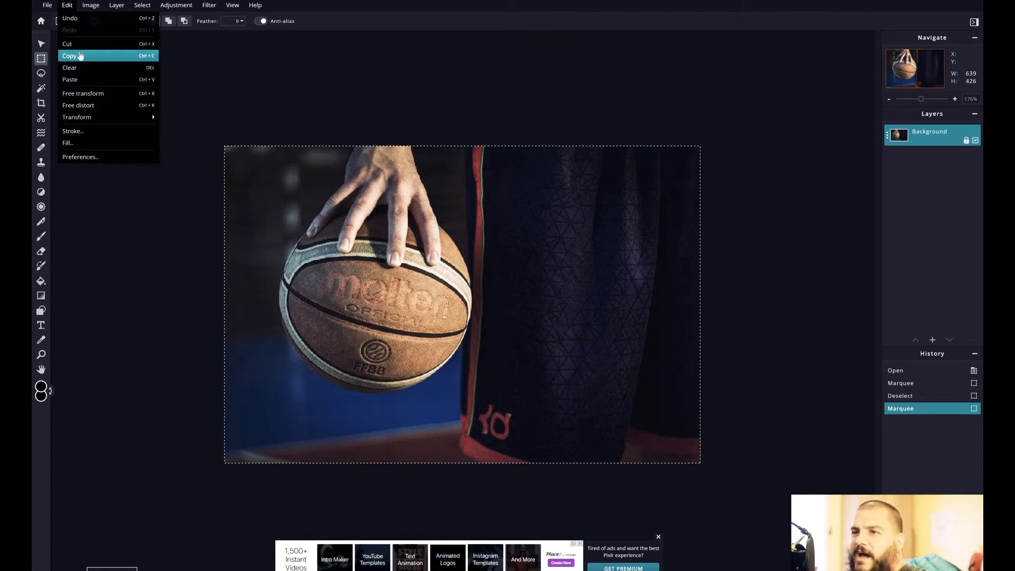
left_click(80, 56)
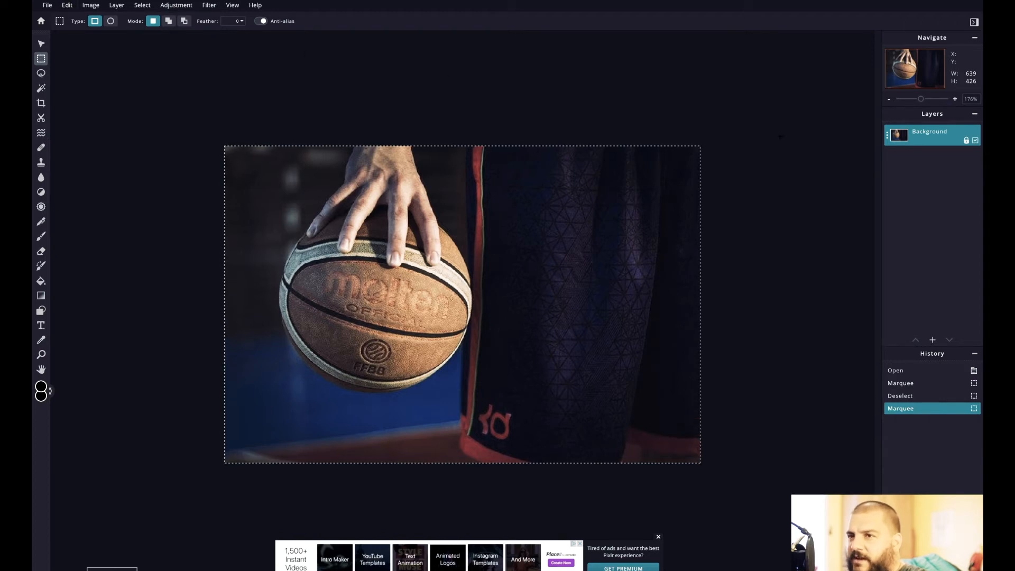
key("alt")
key("ctrl+d")
key("ctrl+v")
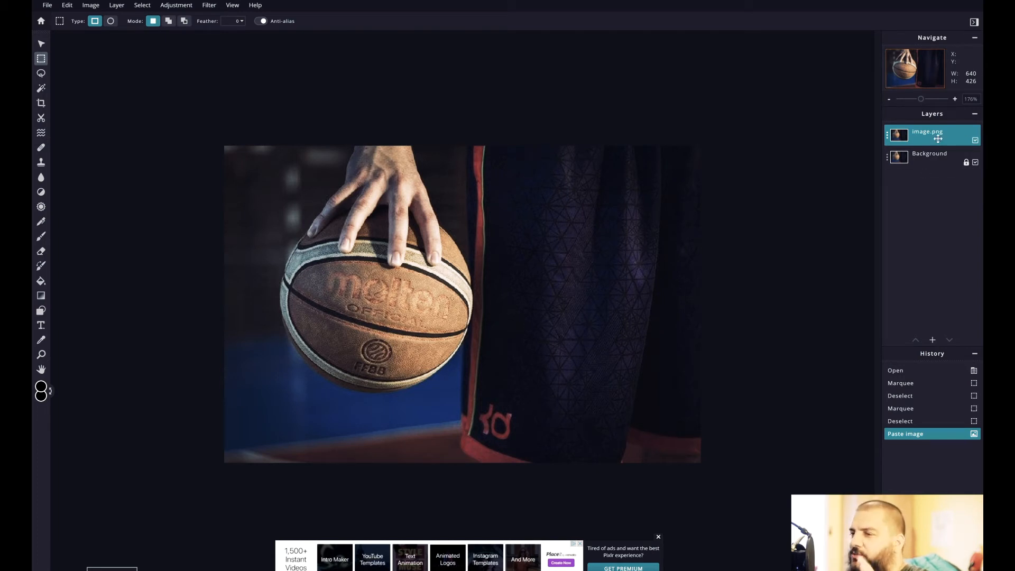
- Unlock the Background layer and turn the pasted image.png layer black and white using minimum Saturation in Hue & saturation
left_click(966, 163)
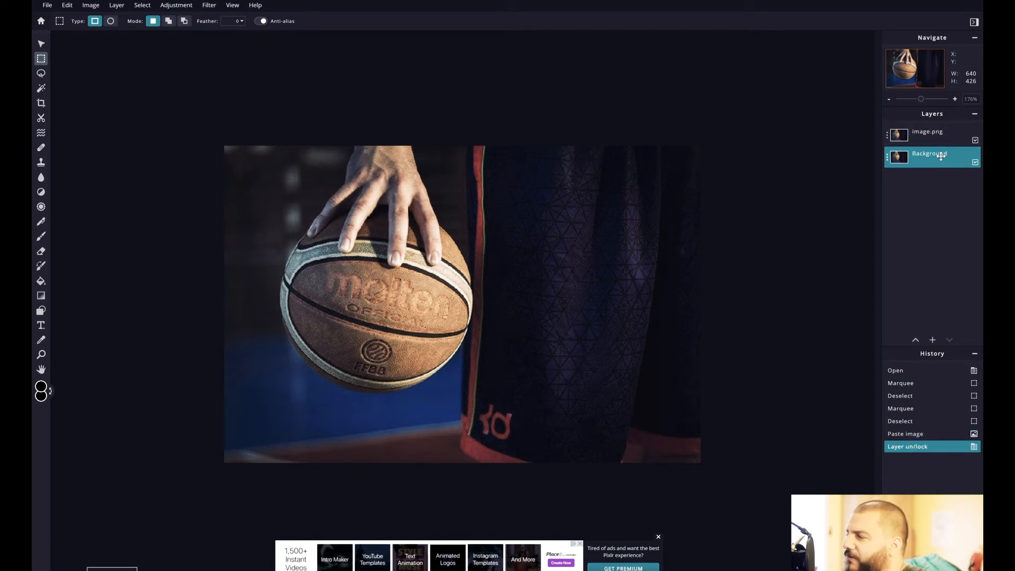
left_click(955, 137)
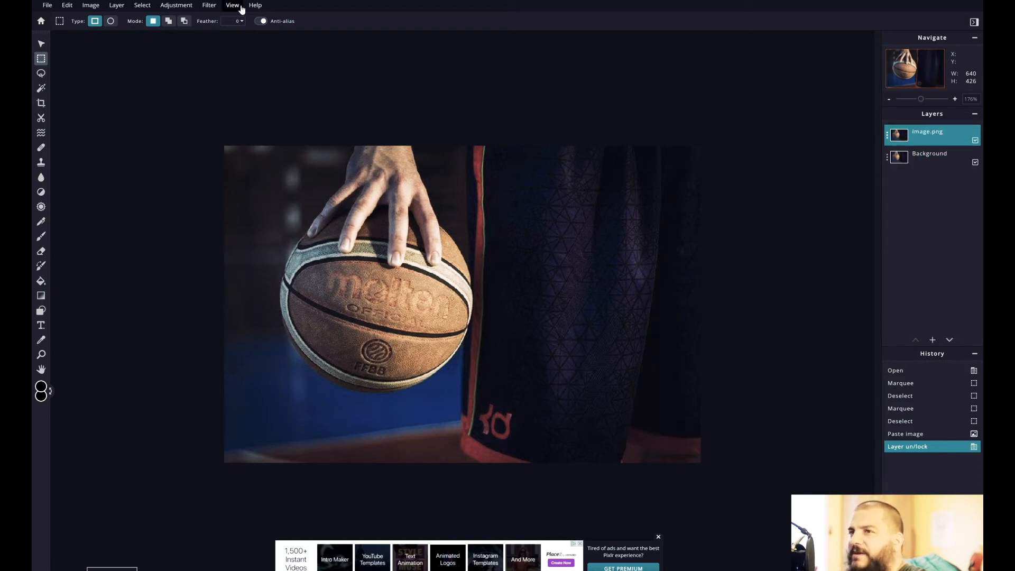
left_click(174, 7)
left_click(173, 7)
left_click(175, 6)
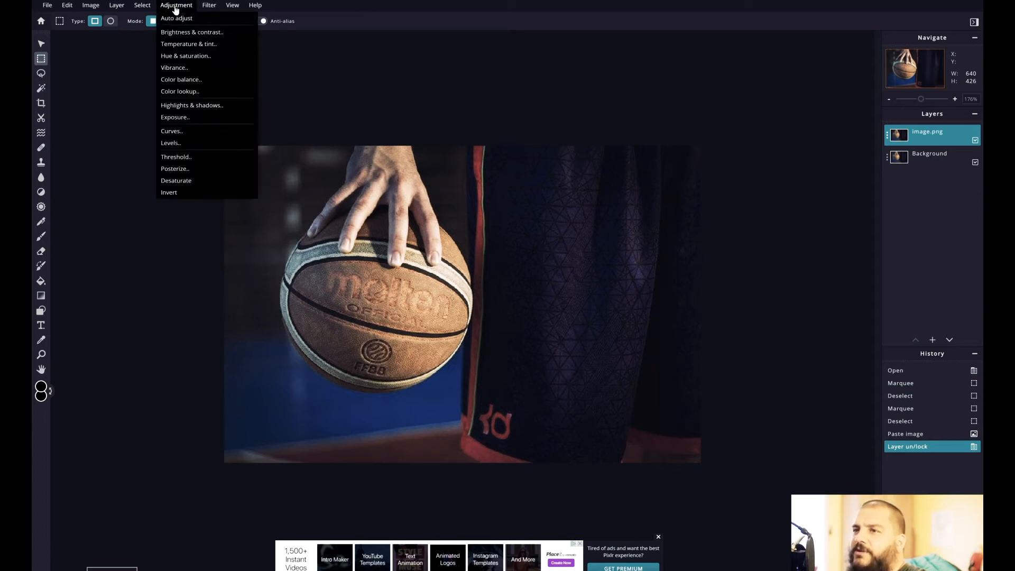
left_click(204, 56)
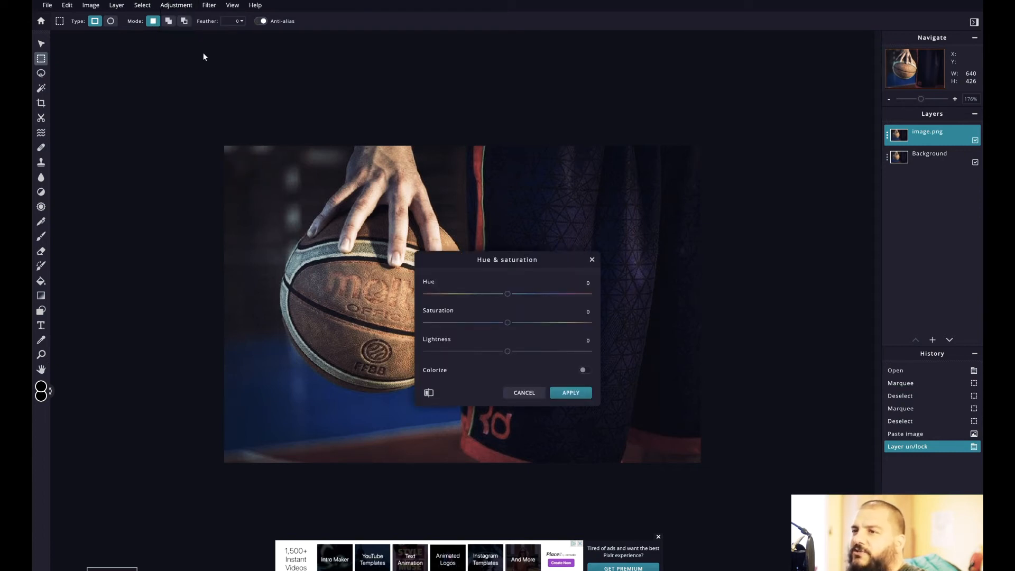
left_click_drag(507, 322, 413, 332)
left_click(580, 397)
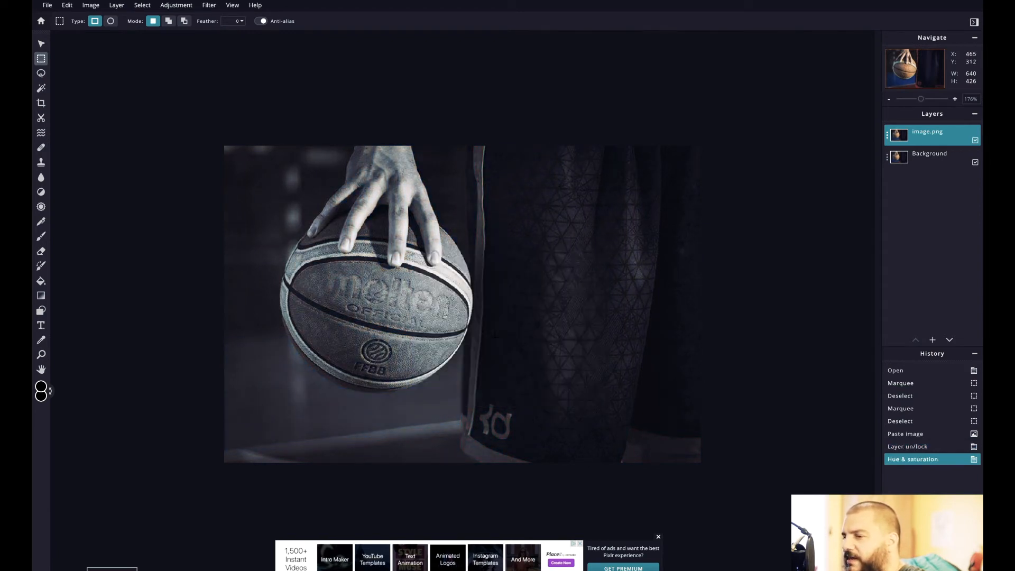
- Hide and show the image.png layer to compare the black-and-white copy with the color photo beneath
left_click(975, 142)
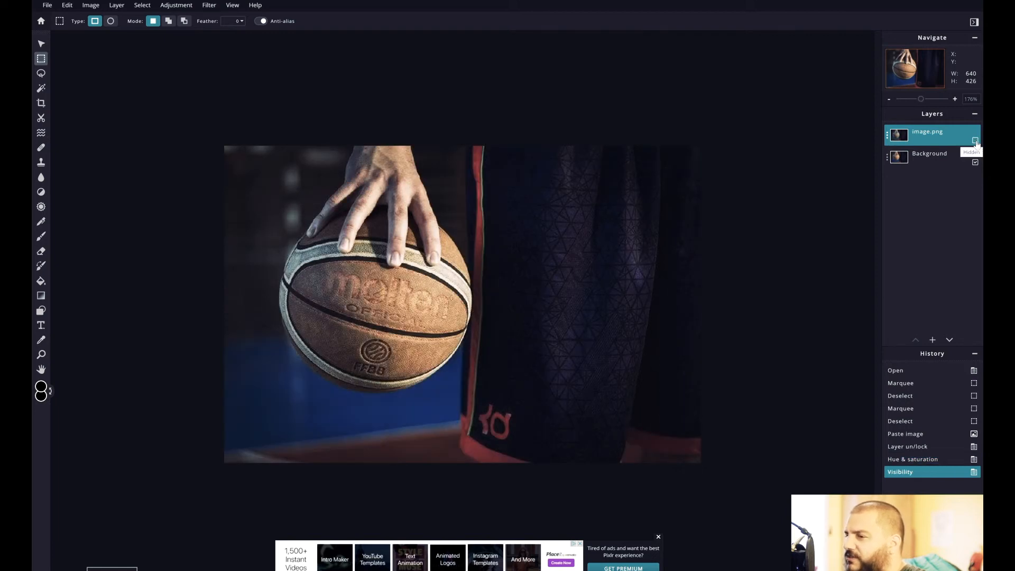
left_click(976, 141)
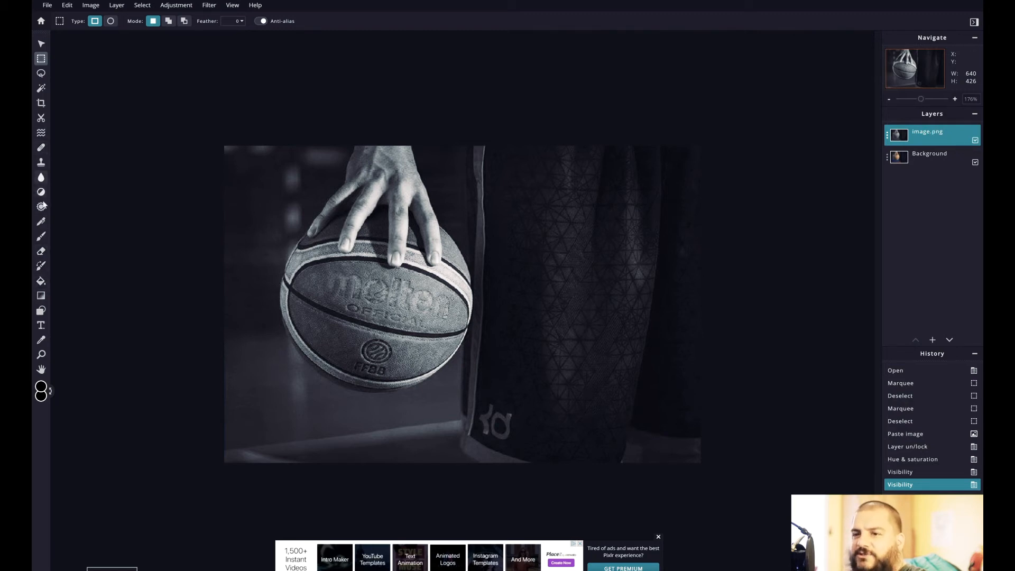
- Choose the Eraser for the black-and-white image.png layer and set its brush size to 10 px
left_click(42, 252)
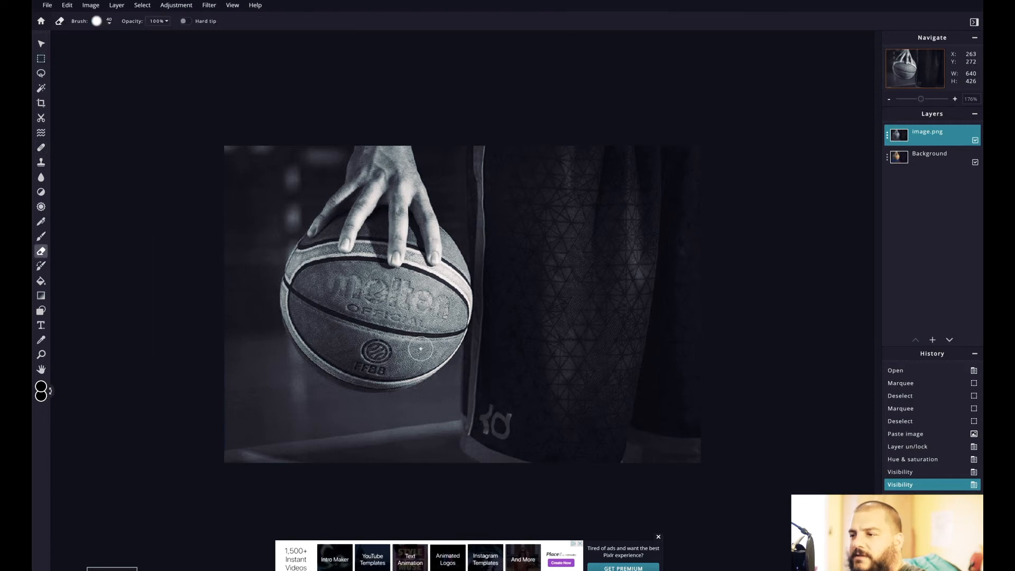
scroll(420, 348, "up", 4)
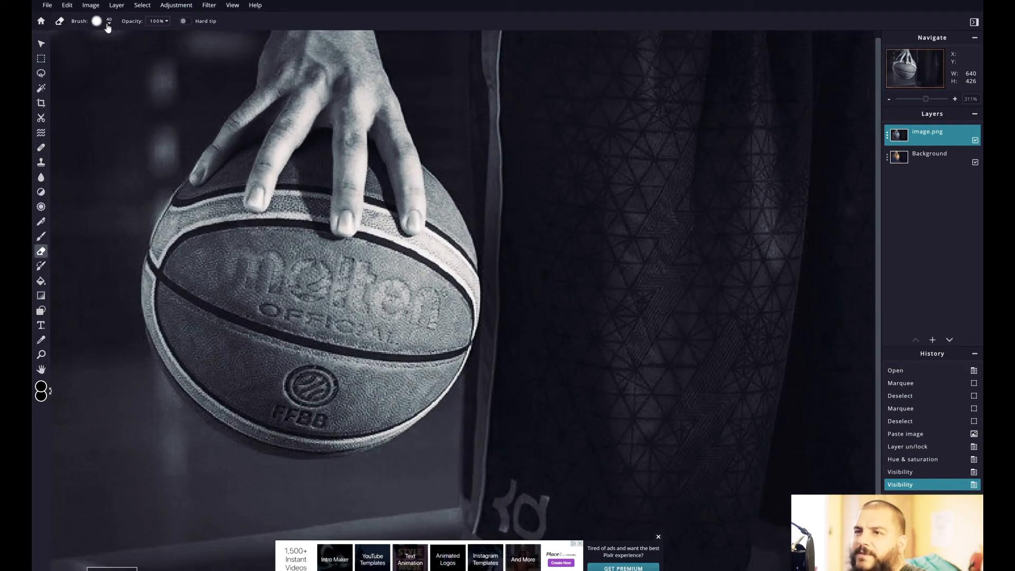
left_click(109, 22)
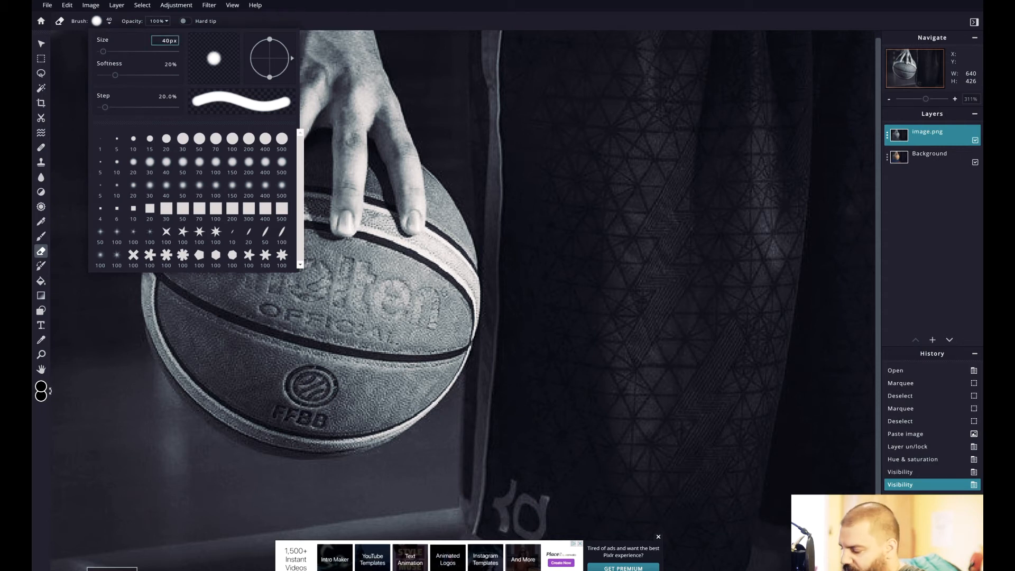
type("10")
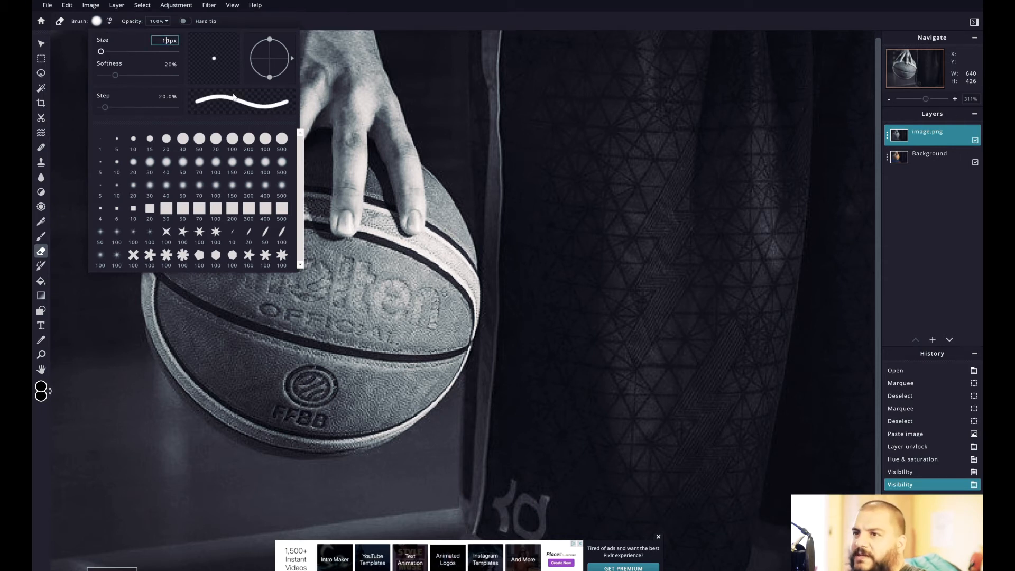
left_click(312, 6)
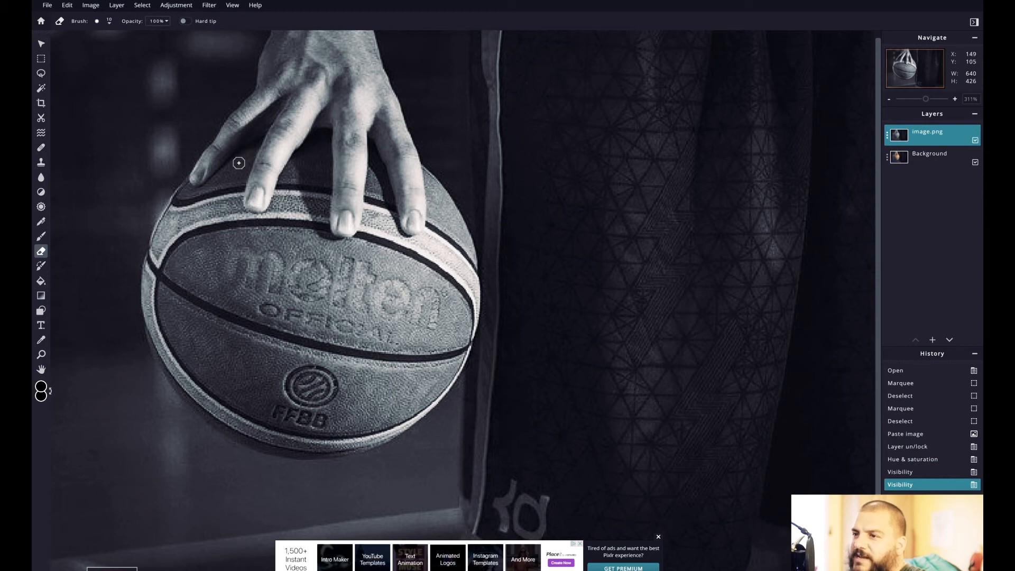
- Erase the black-and-white layer over the basketball's left half, upper stripe and the areas between the first fingers
mouse_move(249, 341)
left_mouse_down()
mouse_move(238, 320)
mouse_move(265, 275)
mouse_move(273, 300)
mouse_move(260, 311)
mouse_move(291, 297)
mouse_move(312, 306)
mouse_move(299, 328)
mouse_move(322, 325)
mouse_move(225, 272)
left_mouse_up()
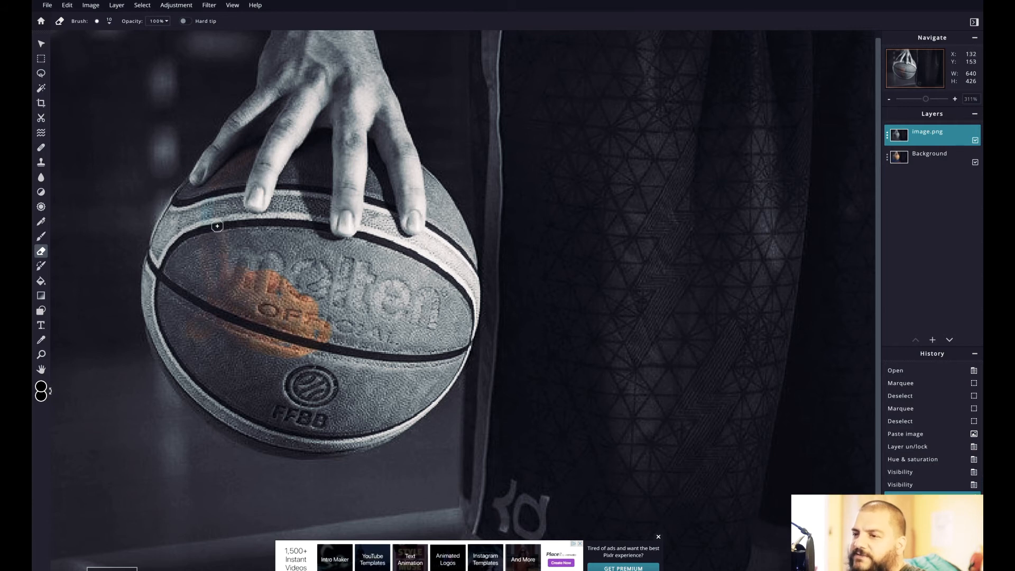
left_click_drag(224, 208, 227, 204)
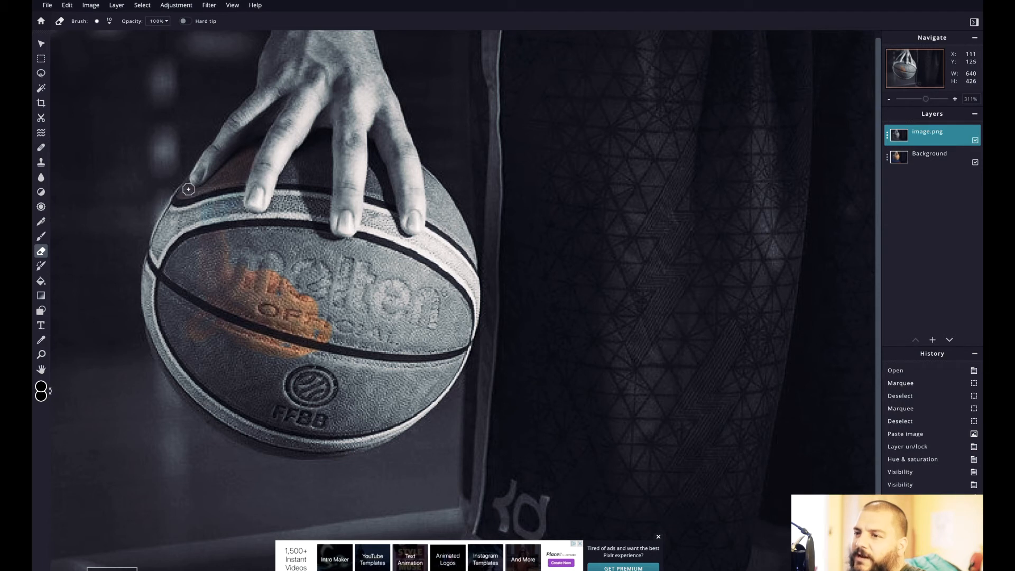
mouse_move(177, 201)
left_mouse_down()
mouse_move(168, 232)
mouse_move(208, 208)
mouse_move(222, 209)
mouse_move(228, 241)
mouse_move(246, 241)
mouse_move(252, 226)
left_mouse_up()
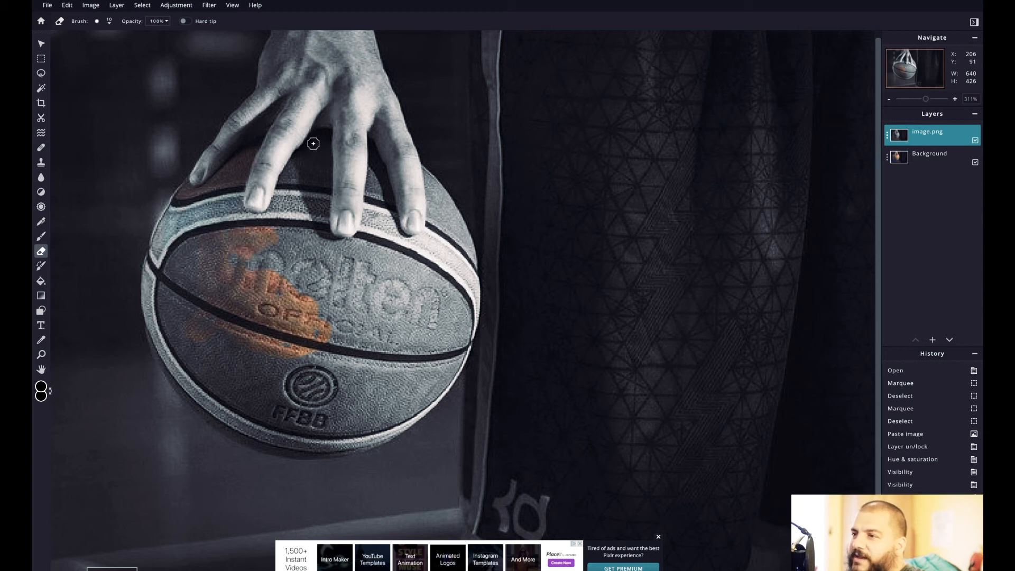
mouse_move(289, 172)
left_mouse_down()
mouse_move(272, 216)
mouse_move(281, 193)
left_mouse_up()
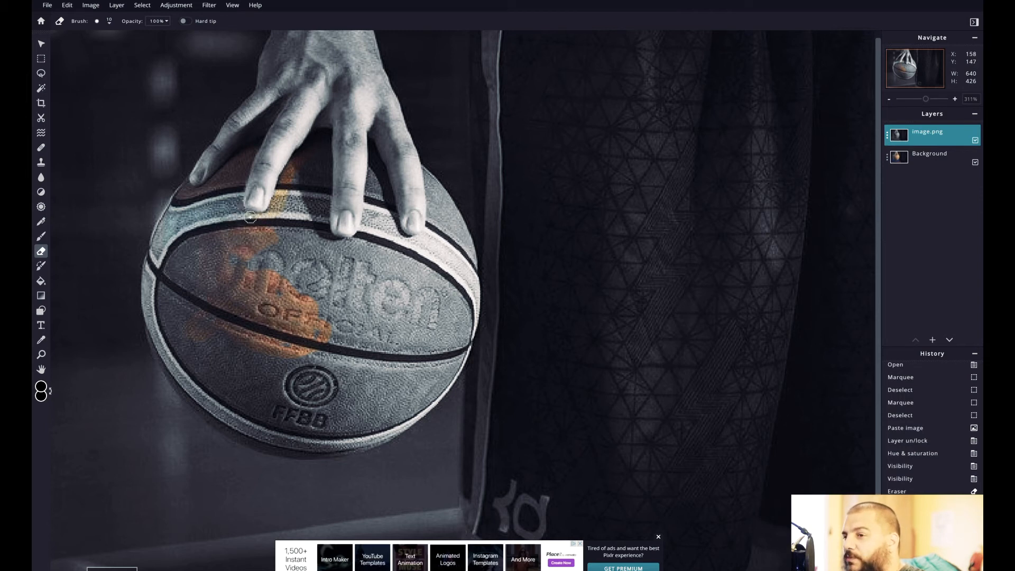
left_click(283, 208)
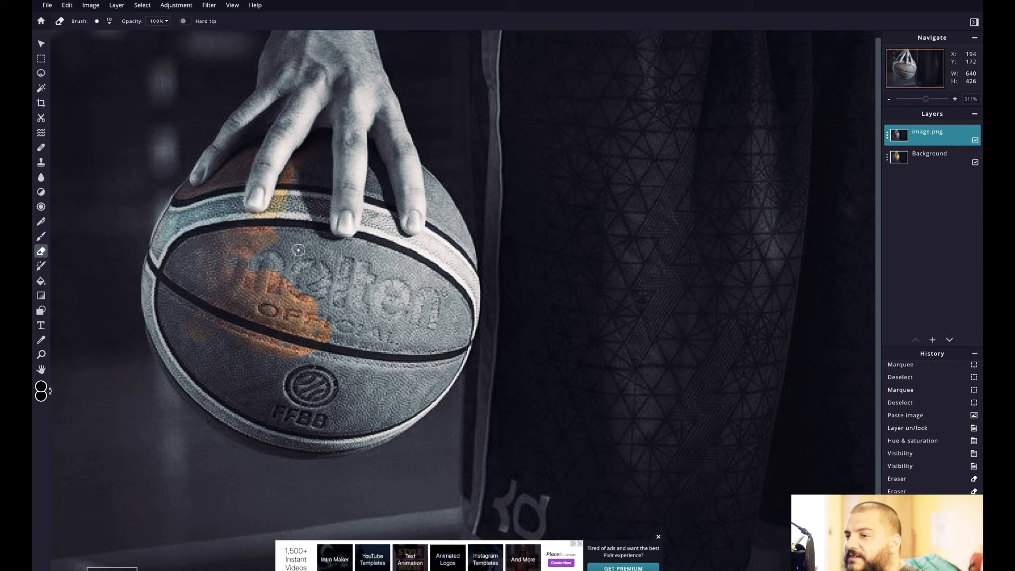
mouse_move(236, 259)
left_mouse_down()
mouse_move(394, 300)
mouse_move(357, 345)
mouse_move(383, 342)
mouse_move(371, 385)
mouse_move(418, 316)
mouse_move(402, 200)
left_mouse_up()
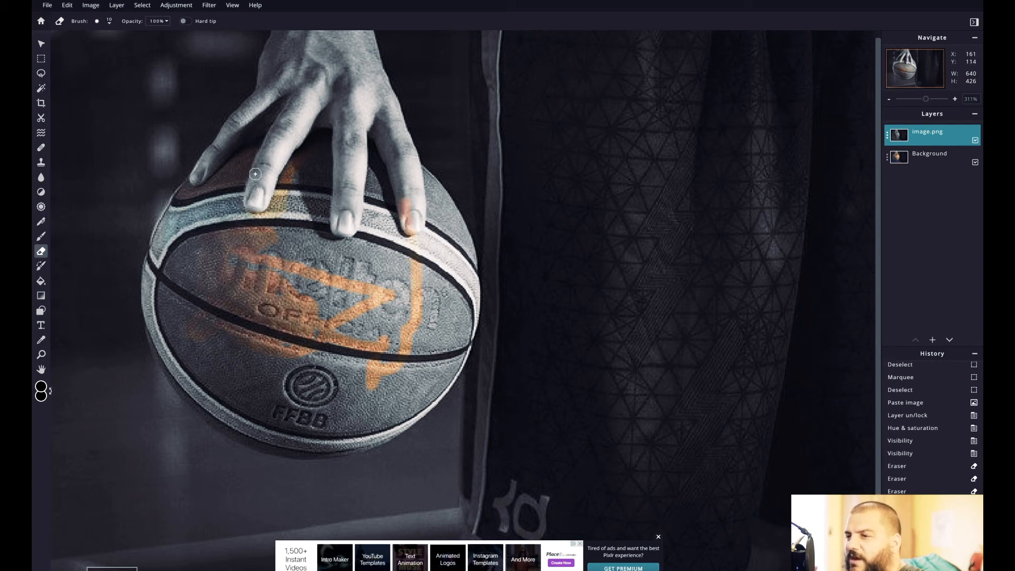
left_click(67, 5)
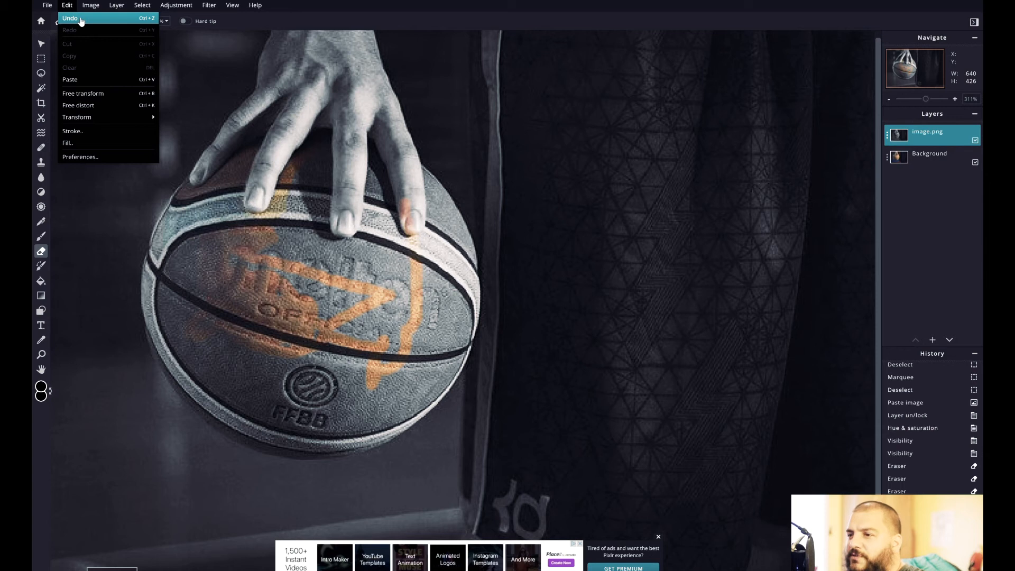
left_click(81, 22)
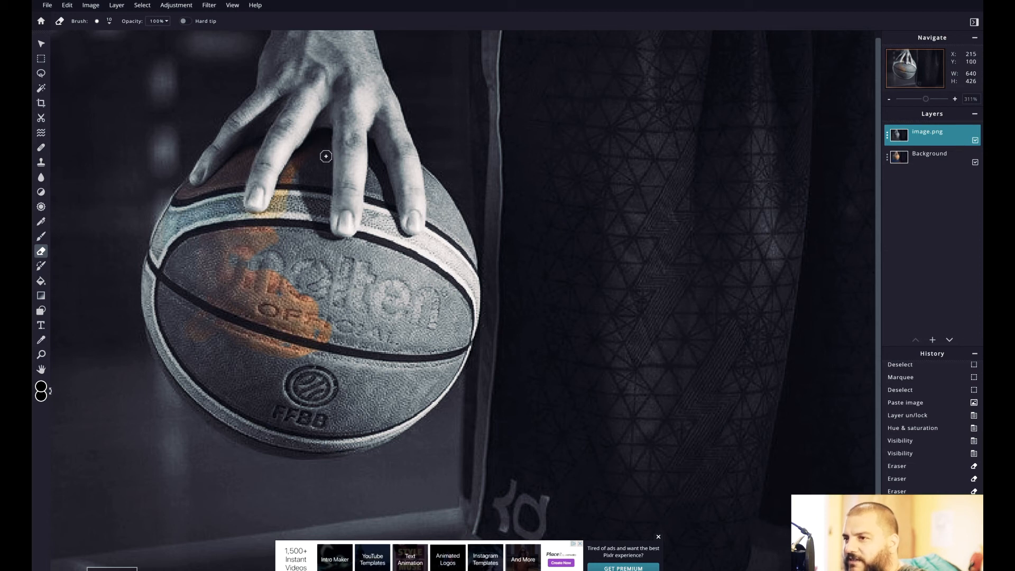
- Erase over the ball between the middle fingers, the stripe and the start of the lettering, undoing the stroke that spills onto a fingertip
left_click_drag(326, 157, 326, 168)
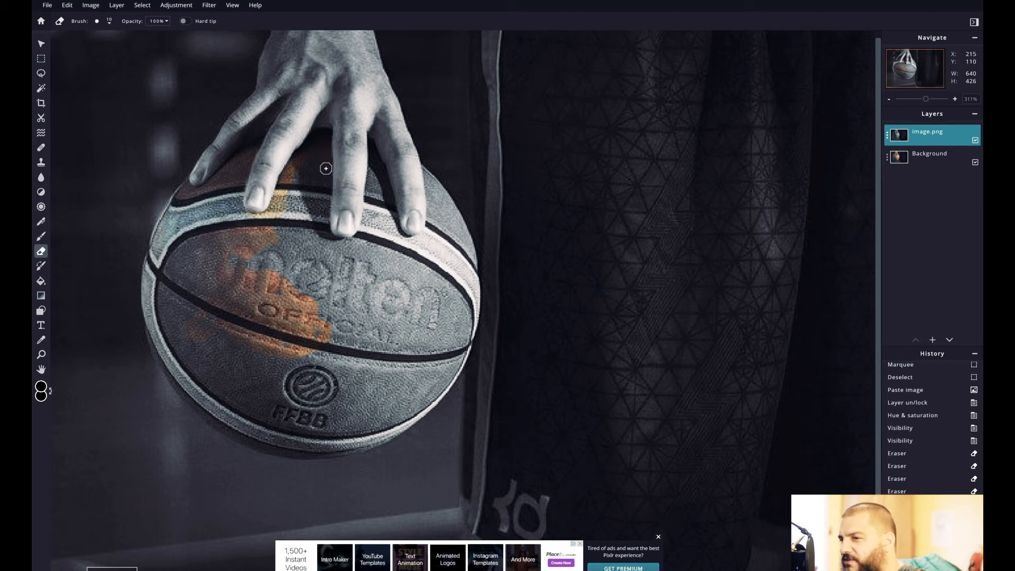
mouse_move(317, 146)
left_mouse_down()
mouse_move(315, 170)
mouse_move(306, 170)
left_mouse_up()
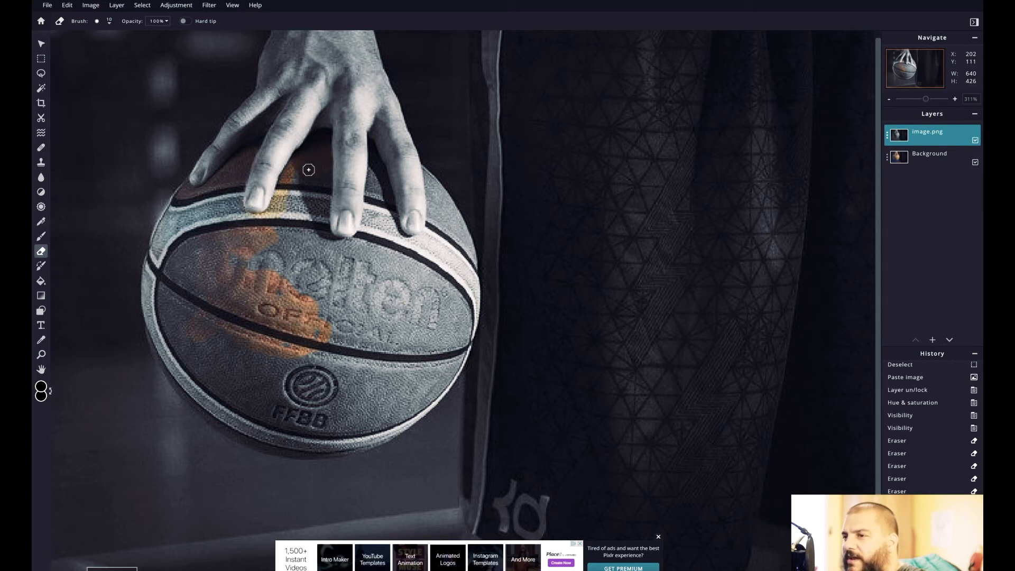
mouse_move(323, 176)
left_mouse_down()
mouse_move(323, 195)
mouse_move(351, 216)
left_mouse_up()
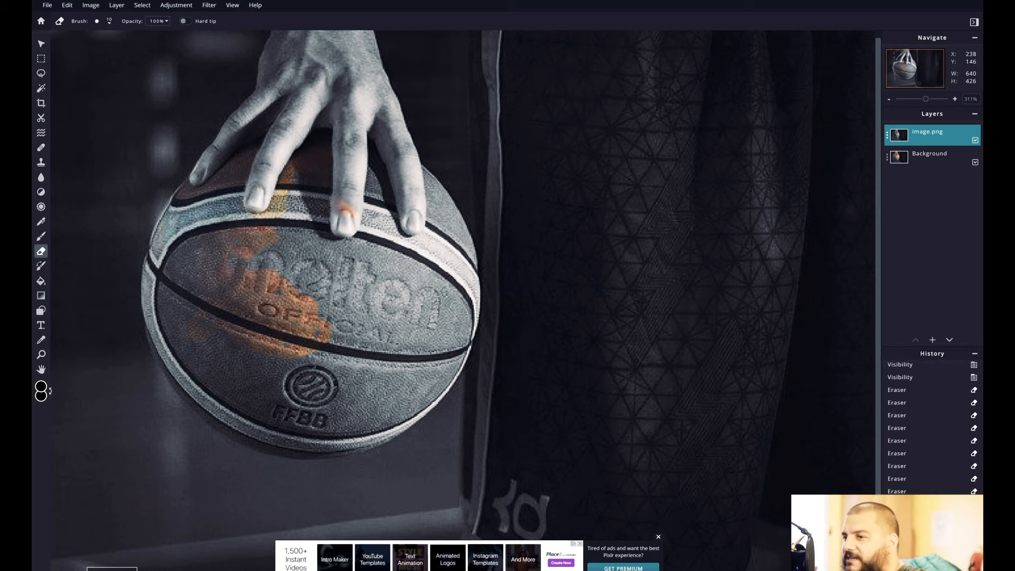
left_click(67, 6)
left_click(74, 17)
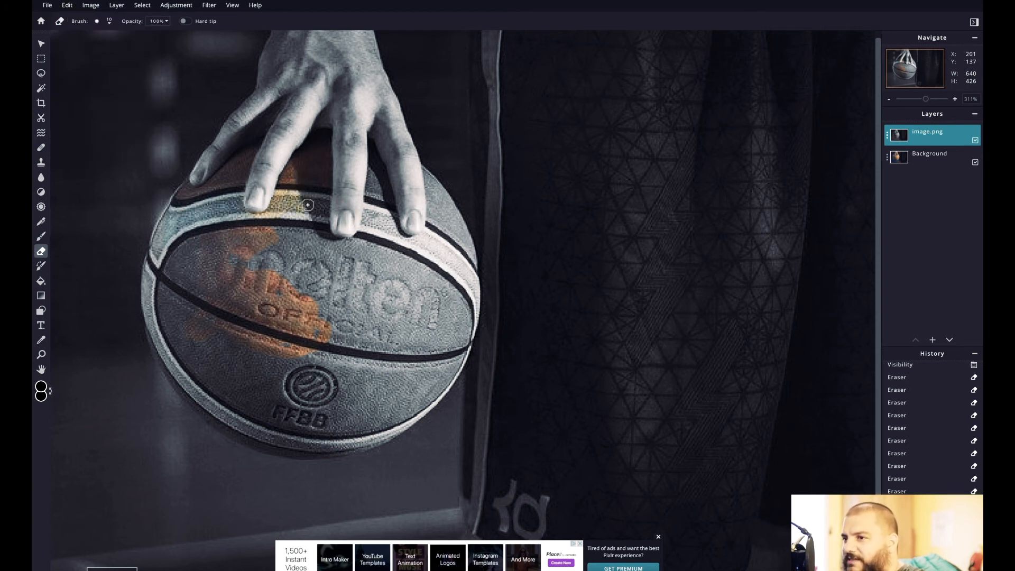
mouse_move(302, 207)
left_mouse_down()
mouse_move(286, 261)
mouse_move(252, 269)
mouse_move(230, 266)
mouse_move(186, 215)
mouse_move(207, 280)
mouse_move(331, 273)
mouse_move(302, 259)
left_mouse_up()
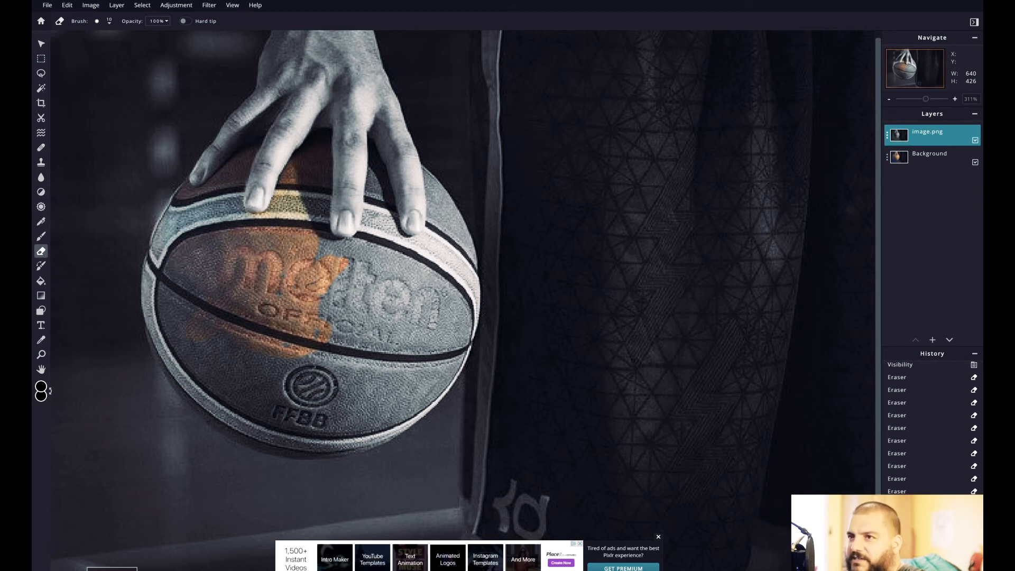
- Erase the remaining black-and-white areas over the basketball up to its outline and around the fingertips, undoing stray strokes
left_click(103, 21)
mouse_move(302, 312)
left_mouse_down()
mouse_move(338, 370)
mouse_move(391, 274)
mouse_move(369, 344)
mouse_move(201, 379)
mouse_move(449, 285)
mouse_move(380, 222)
mouse_move(450, 238)
mouse_move(433, 357)
mouse_move(468, 315)
mouse_move(394, 385)
mouse_move(412, 409)
mouse_move(445, 384)
mouse_move(296, 452)
mouse_move(420, 408)
left_mouse_up()
left_click(67, 5)
left_click(73, 25)
left_click(68, 5)
left_click(73, 25)
scroll(427, 406, "up", 5)
scroll(420, 408, "left", 3)
left_click(658, 537)
mouse_move(114, 138)
left_mouse_down()
mouse_move(316, 449)
mouse_move(349, 459)
left_mouse_up()
scroll(449, 183, "down", 4)
scroll(448, 184, "up", 8)
mouse_move(431, 243)
left_mouse_down()
mouse_move(490, 282)
mouse_move(403, 174)
mouse_move(402, 204)
left_mouse_up()
- Reduce the Eraser brush size for the fine edges and check the colored basketball against the gray hand and background
left_click(109, 21)
key("BackSpace")
type("1")
scroll(444, 204, "down", 6)
scroll(469, 309, "up", 6)
scroll(472, 341, "down", 7)
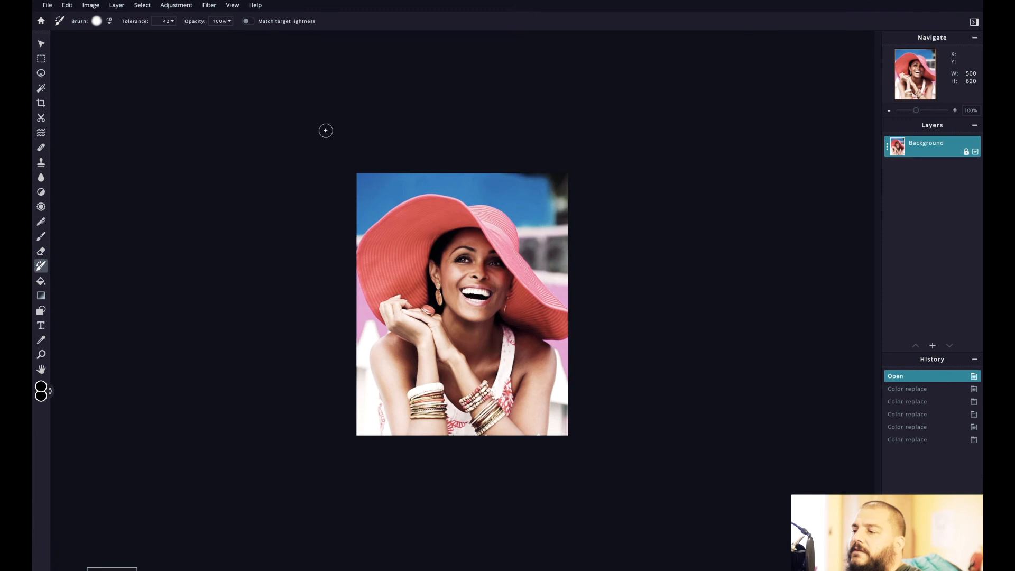
scroll(477, 280, "up", 2)
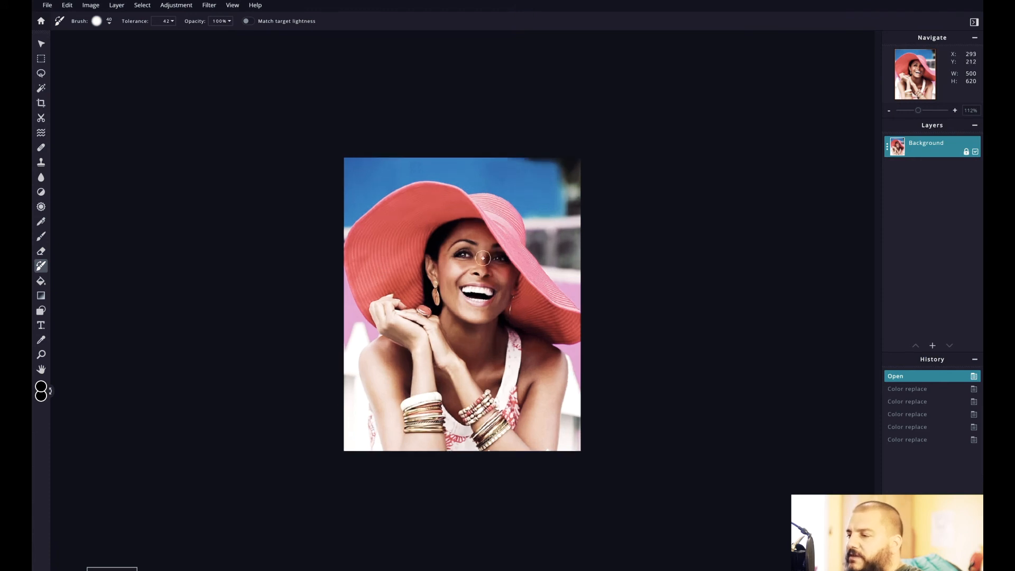
- Duplicate the Background layer of the photo of the woman in the red hat
scroll(357, 294, "up", 1)
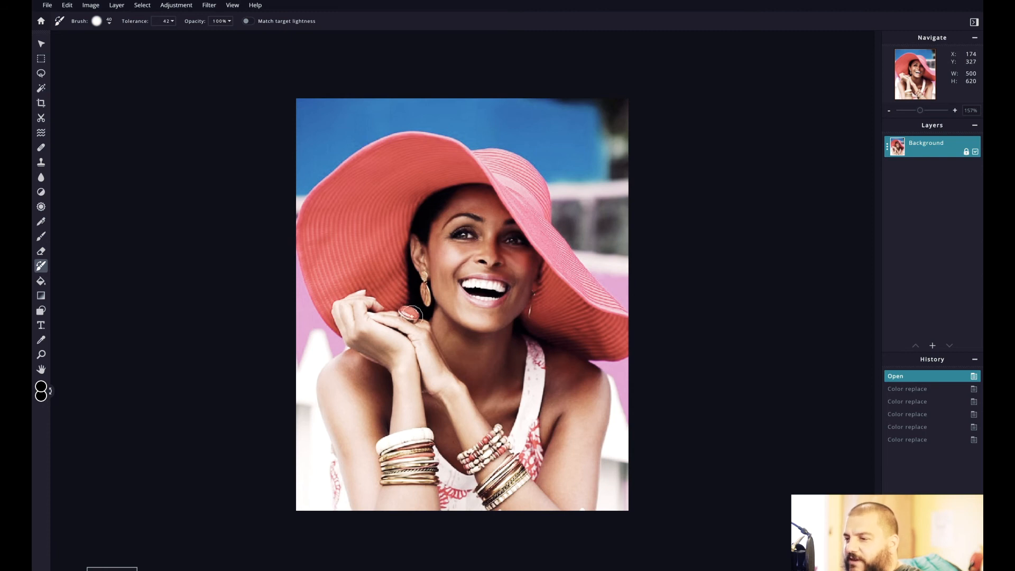
scroll(412, 316, "up", 1)
scroll(412, 316, "up", 1)
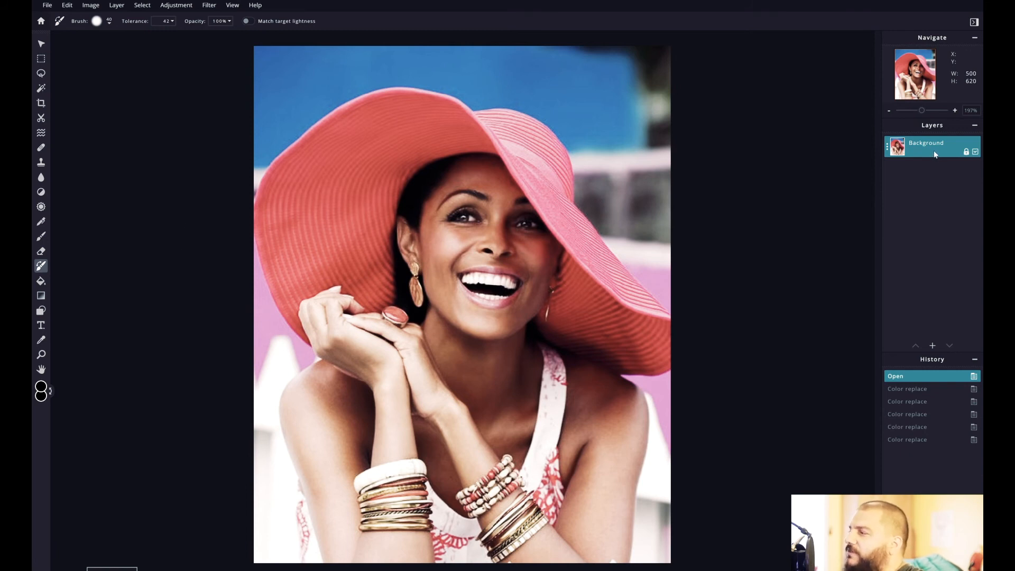
left_click(886, 146)
left_click(878, 137)
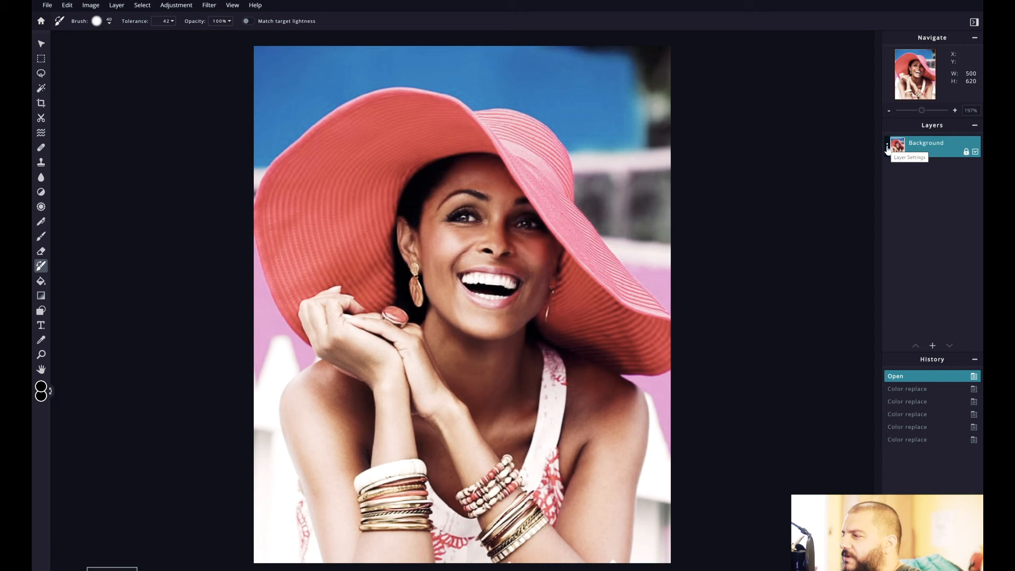
left_click(887, 148)
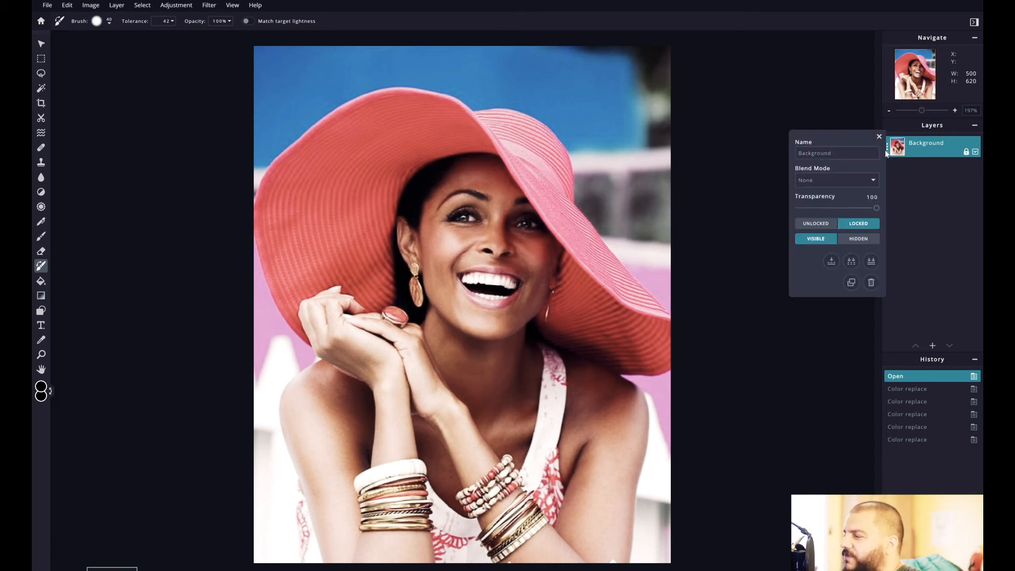
left_click(851, 282)
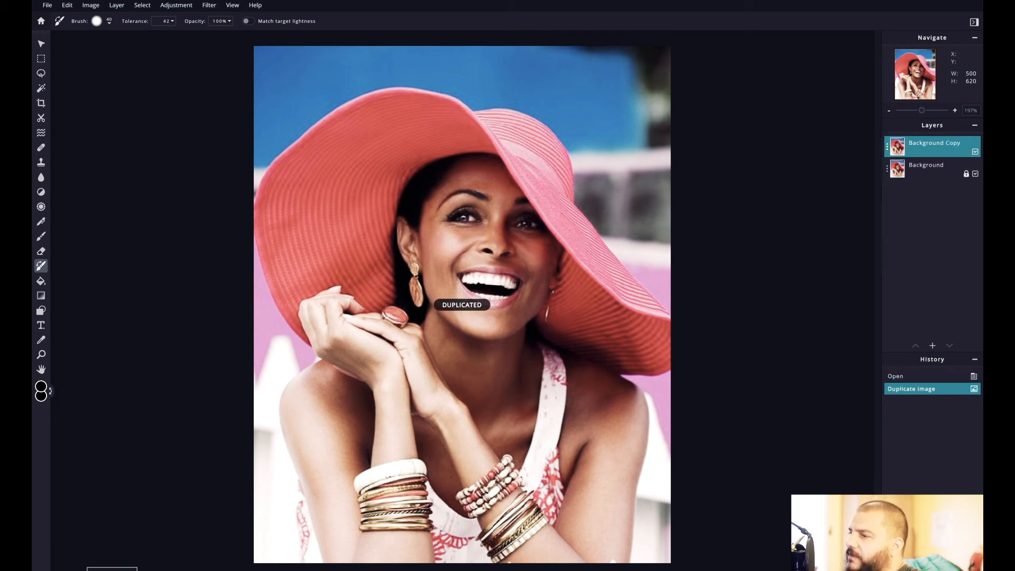
- Unlock the Background layer and turn the Background Copy layer black and white with Hue & saturation at Saturation -100
left_click(966, 174)
left_click(936, 149)
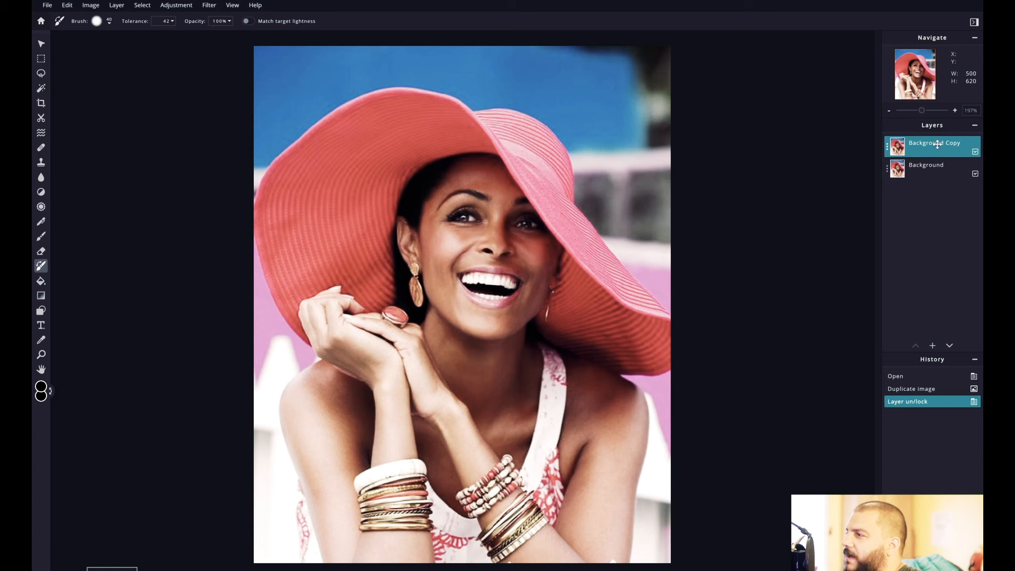
left_click(175, 6)
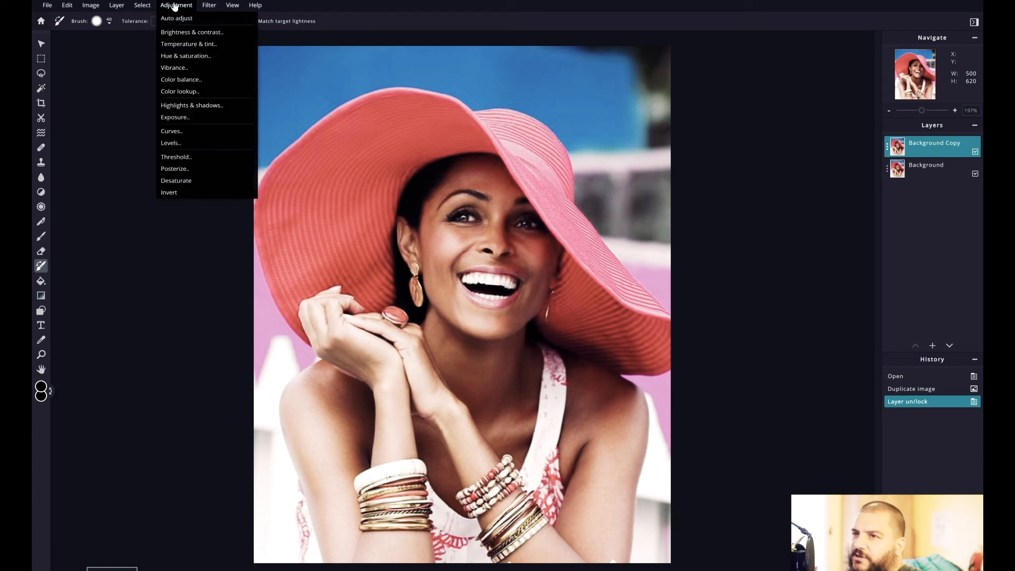
left_click(210, 61)
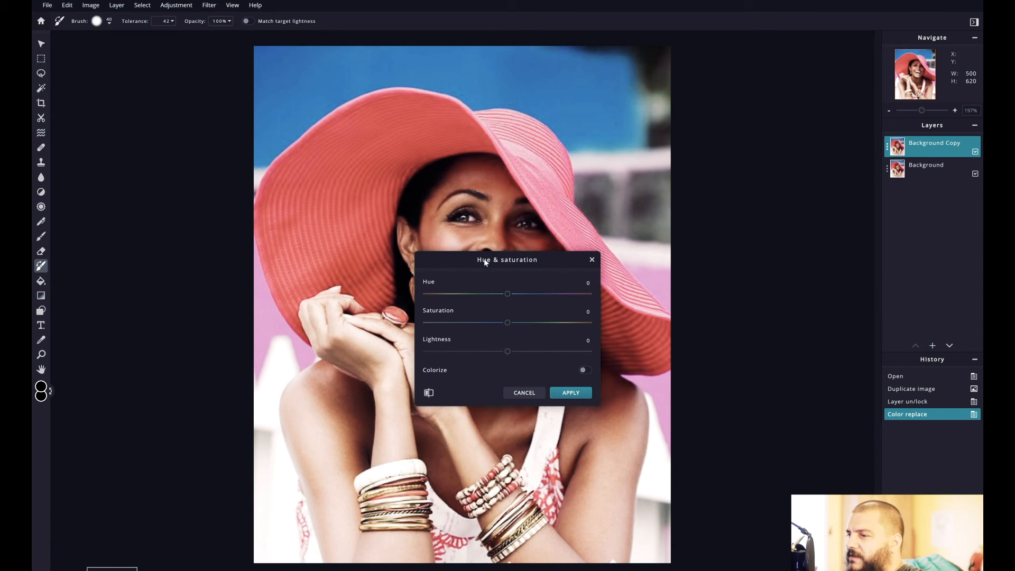
left_click_drag(509, 323, 419, 324)
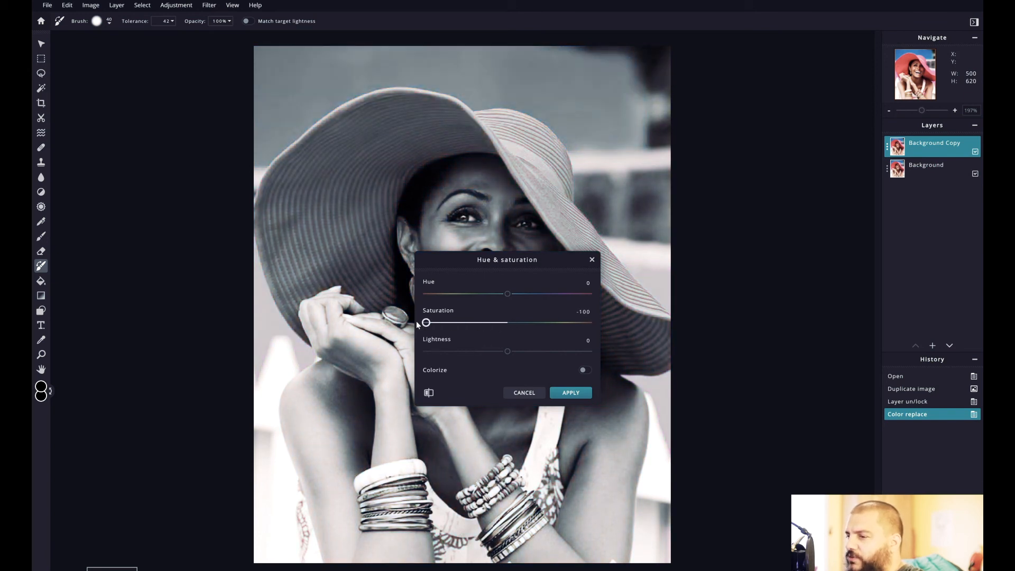
left_click(569, 394)
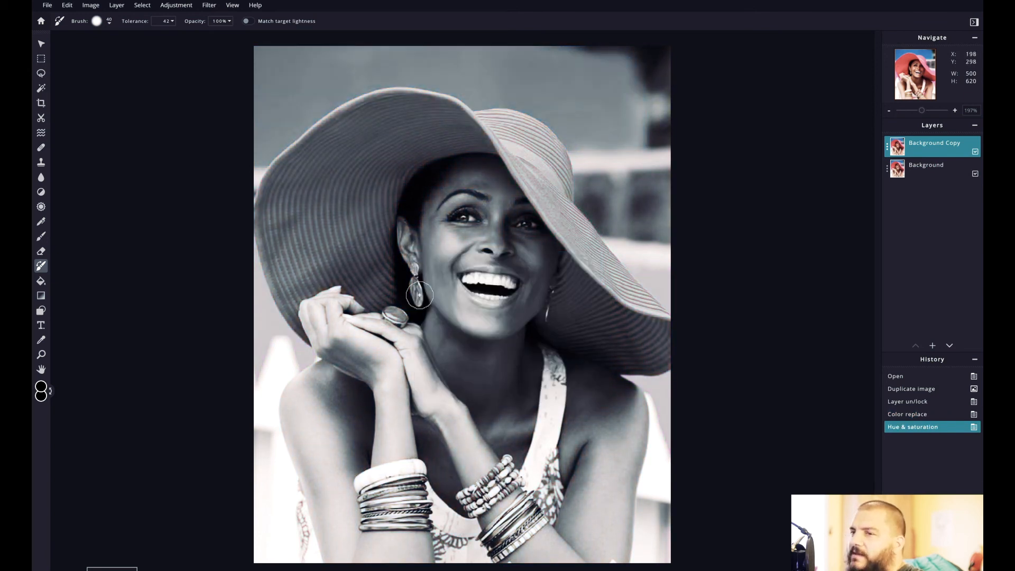
- Erase the Background Copy layer over the inner left brim of the hat using the 40 px Eraser brush
left_click(41, 250)
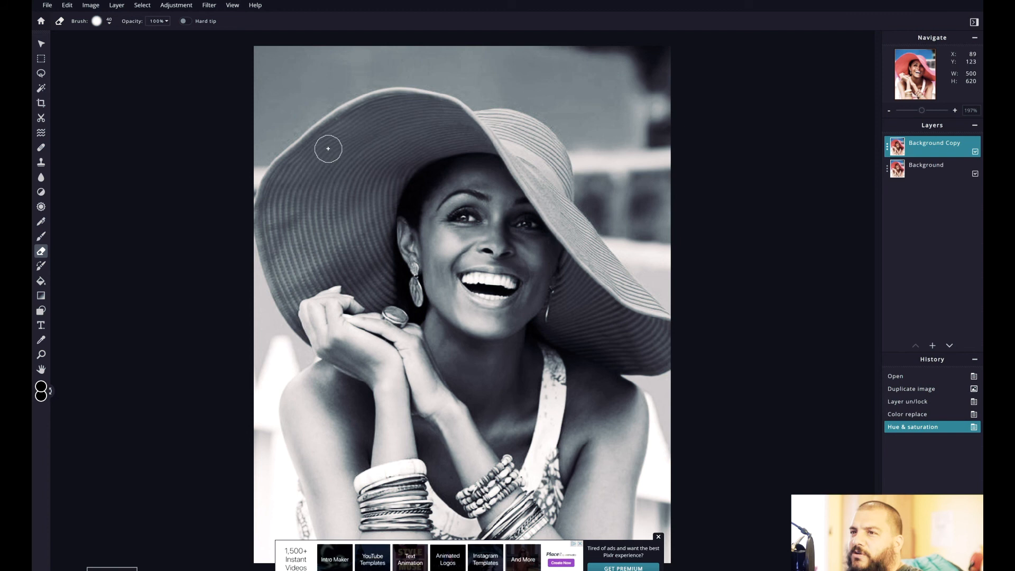
scroll(328, 150, "up", 1)
mouse_move(344, 147)
left_mouse_down()
mouse_move(315, 179)
mouse_move(328, 152)
mouse_move(378, 119)
mouse_move(366, 91)
mouse_move(319, 124)
mouse_move(337, 111)
mouse_move(295, 170)
mouse_move(325, 119)
mouse_move(314, 124)
mouse_move(318, 113)
mouse_move(282, 143)
mouse_move(303, 124)
mouse_move(268, 173)
mouse_move(287, 174)
mouse_move(274, 202)
mouse_move(276, 173)
mouse_move(259, 197)
mouse_move(274, 152)
mouse_move(242, 189)
mouse_move(287, 128)
mouse_move(363, 87)
mouse_move(421, 86)
mouse_move(381, 105)
mouse_move(432, 102)
mouse_move(425, 89)
mouse_move(448, 106)
mouse_move(453, 98)
mouse_move(458, 112)
mouse_move(440, 91)
mouse_move(468, 123)
mouse_move(399, 133)
mouse_move(427, 129)
mouse_move(346, 159)
mouse_move(272, 211)
mouse_move(324, 181)
mouse_move(264, 237)
mouse_move(253, 216)
left_mouse_up()
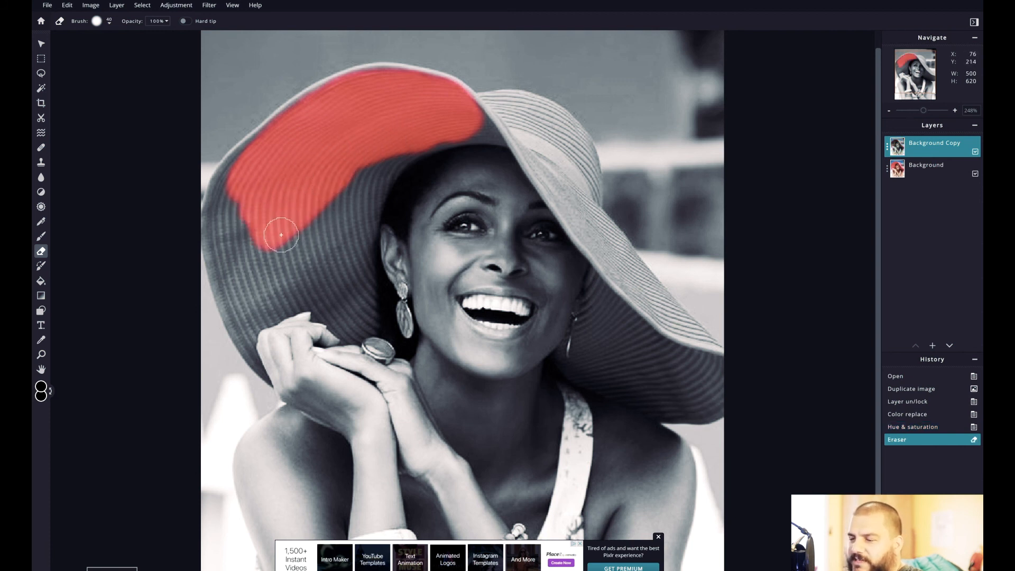
scroll(254, 240, "up", 1)
scroll(197, 205, "up", 1)
mouse_move(185, 205)
left_mouse_down()
mouse_move(328, 213)
mouse_move(420, 116)
left_mouse_up()
- Erase over the hat's crown, reducing the Eraser brush to 20 px and undoing strokes that spill past the edge
left_click_drag(443, 109, 528, 95)
left_click(506, 104)
left_click(500, 78)
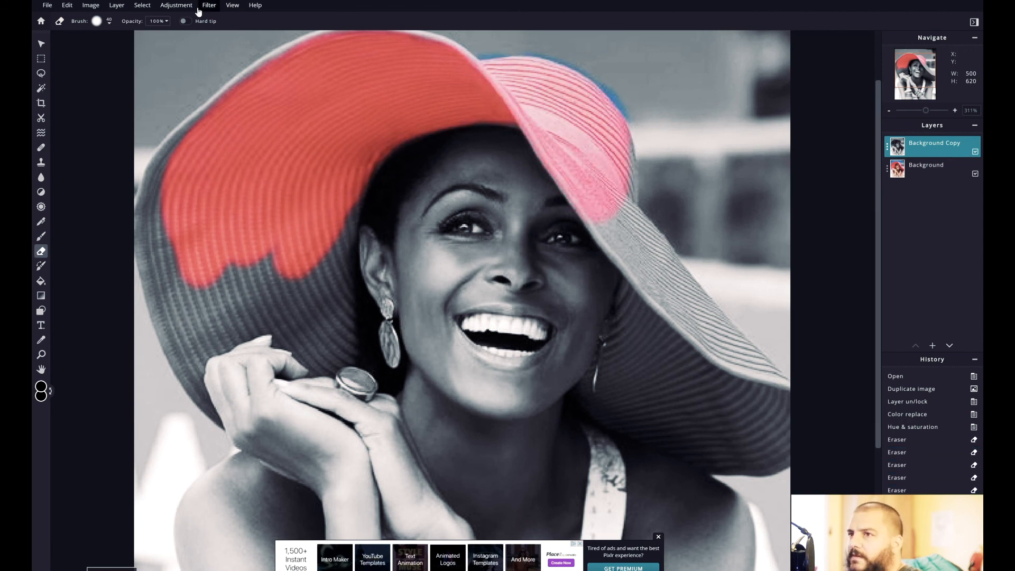
left_click(96, 20)
left_click_drag(540, 127, 563, 97)
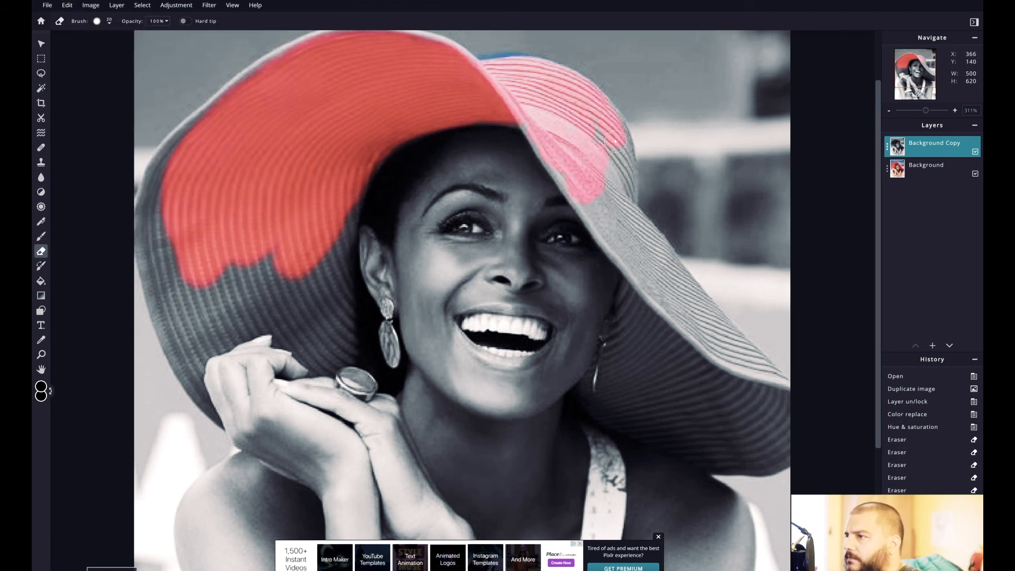
key("ctrl+z")
- Erase the Background Copy layer over the rest of the hat's crown and the right brim with the 20 px Eraser brush
mouse_move(560, 73)
left_mouse_down()
mouse_move(613, 118)
mouse_move(646, 258)
left_mouse_up()
mouse_move(726, 343)
left_mouse_down()
mouse_move(648, 322)
mouse_move(748, 399)
mouse_move(770, 399)
left_mouse_up()
scroll(715, 451, "up", 3)
scroll(715, 451, "down", 2)
mouse_move(861, 268)
left_mouse_down()
mouse_move(847, 325)
mouse_move(650, 129)
mouse_move(607, 272)
mouse_move(695, 280)
mouse_move(798, 346)
mouse_move(865, 353)
left_mouse_up()
- Erase the remaining gray areas of the hat's left brim, from its upper outer edge down to the hands and ring
scroll(764, 241, "up", 3)
scroll(623, 143, "up", 3)
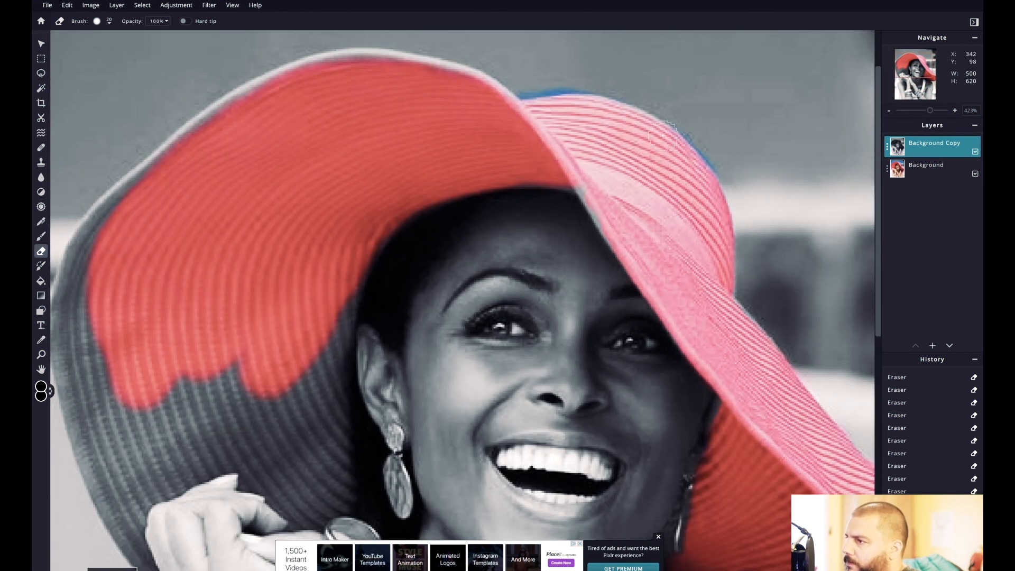
left_click_drag(142, 186, 480, 94)
mouse_move(81, 273)
left_mouse_down()
mouse_move(257, 410)
mouse_move(175, 458)
mouse_move(72, 340)
mouse_move(126, 466)
mouse_move(65, 342)
mouse_move(276, 444)
left_mouse_up()
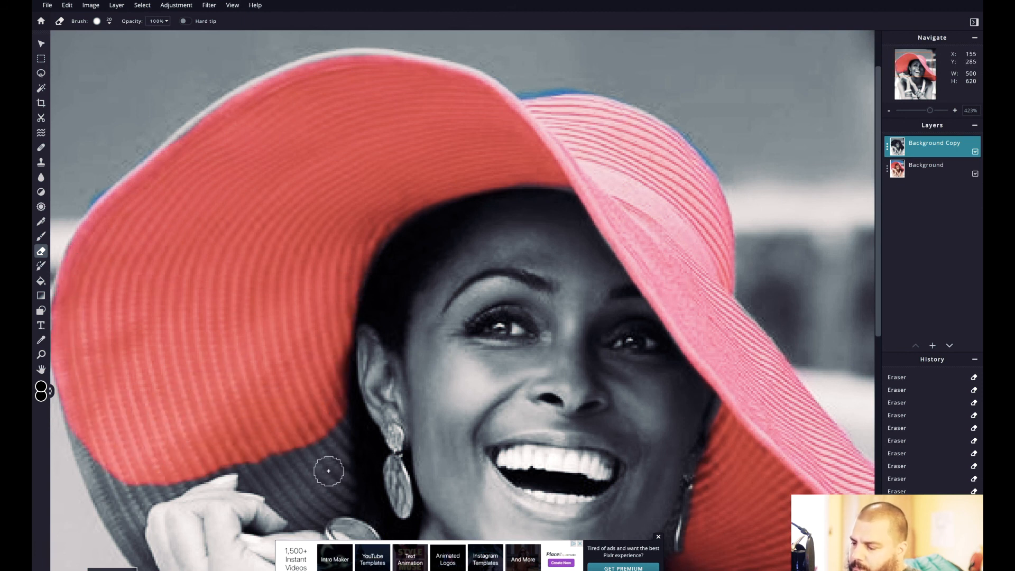
scroll(256, 253, "down", 3)
mouse_move(256, 254)
left_mouse_down()
mouse_move(328, 283)
mouse_move(317, 317)
left_mouse_up()
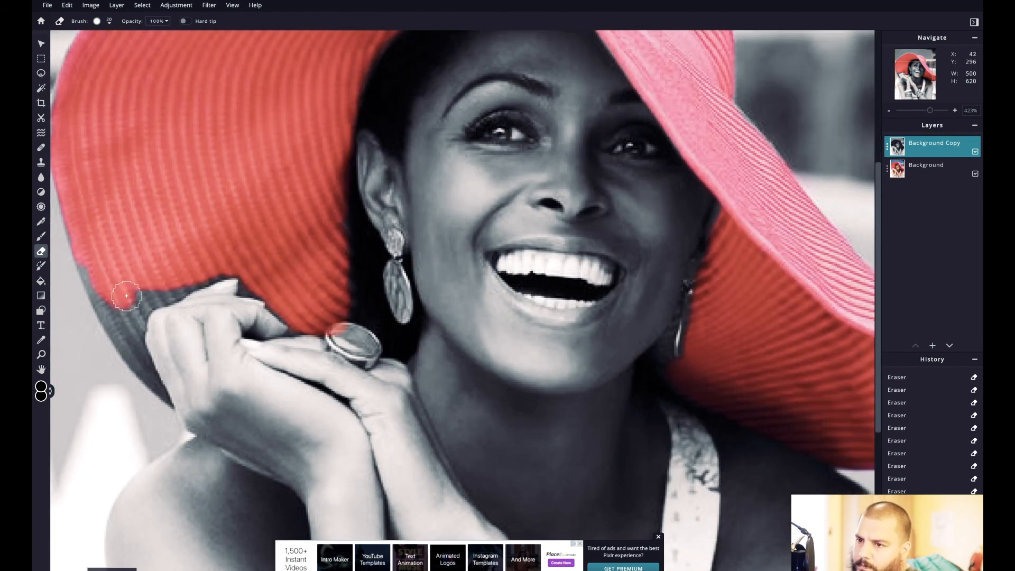
- Reduce the Eraser brush to 10 px and erase the narrow gray strip of left brim beside the hand
left_click(97, 22)
type("10")
key("Return")
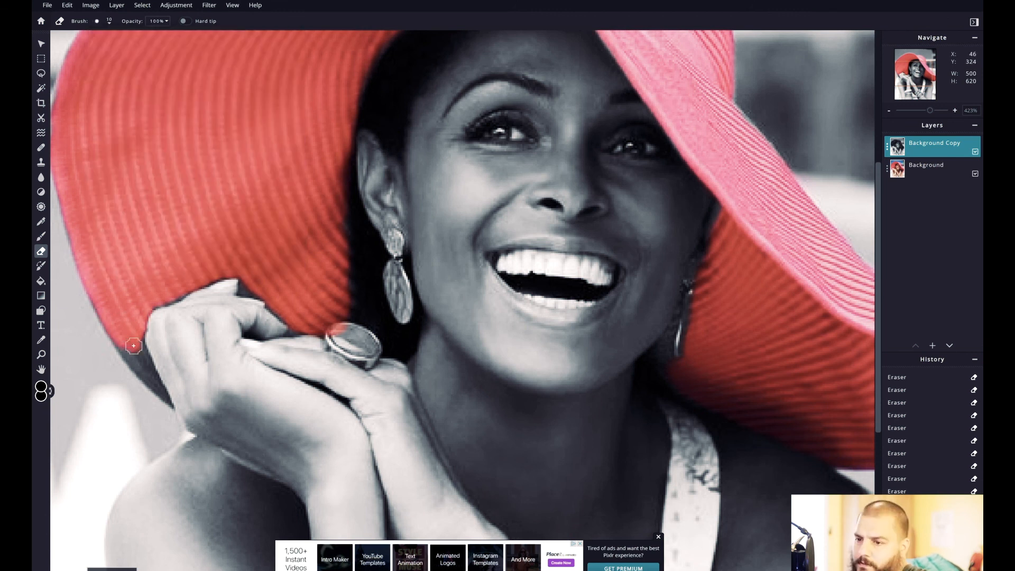
- Touch up the upper edge of the hat's brim with the 10 px Eraser brush and undo the last stroke
scroll(243, 289, "down", 4)
scroll(412, 127, "up", 6)
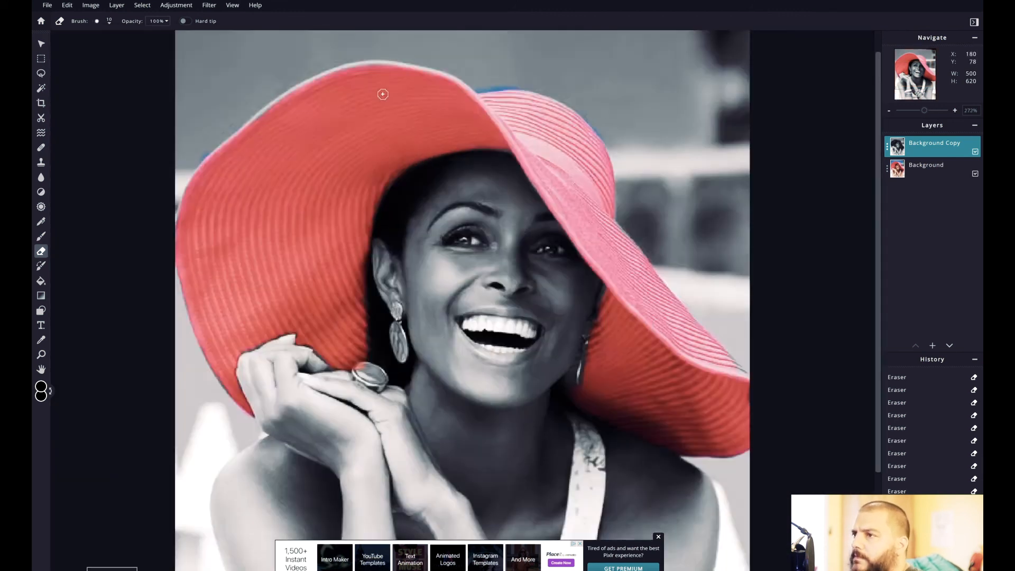
left_click_drag(262, 47, 443, 51)
key("ctrl+z")
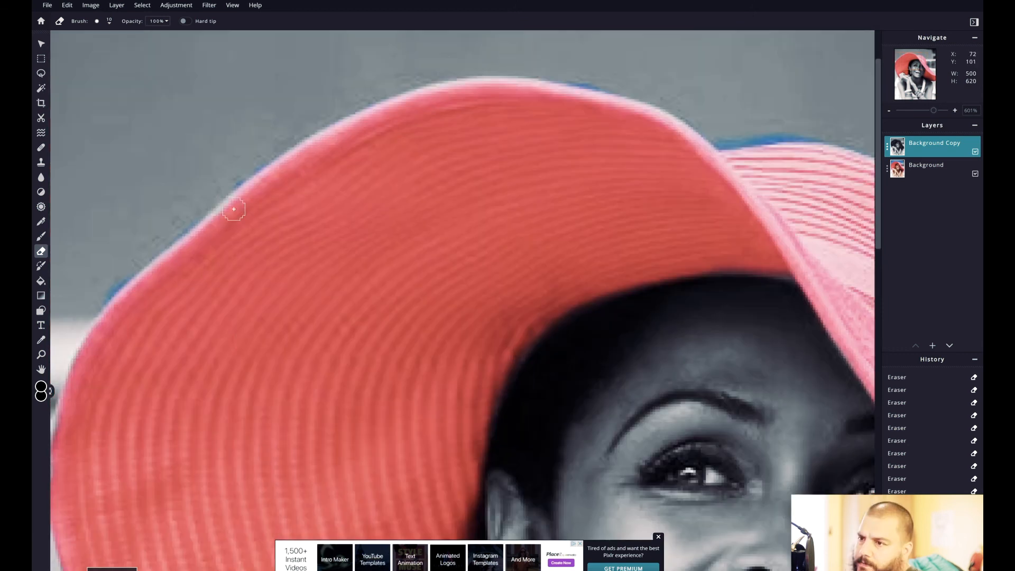
- Reduce the Eraser brush to 5 px and erase the Background Copy layer over the red stone of the woman's ring
left_click(915, 93)
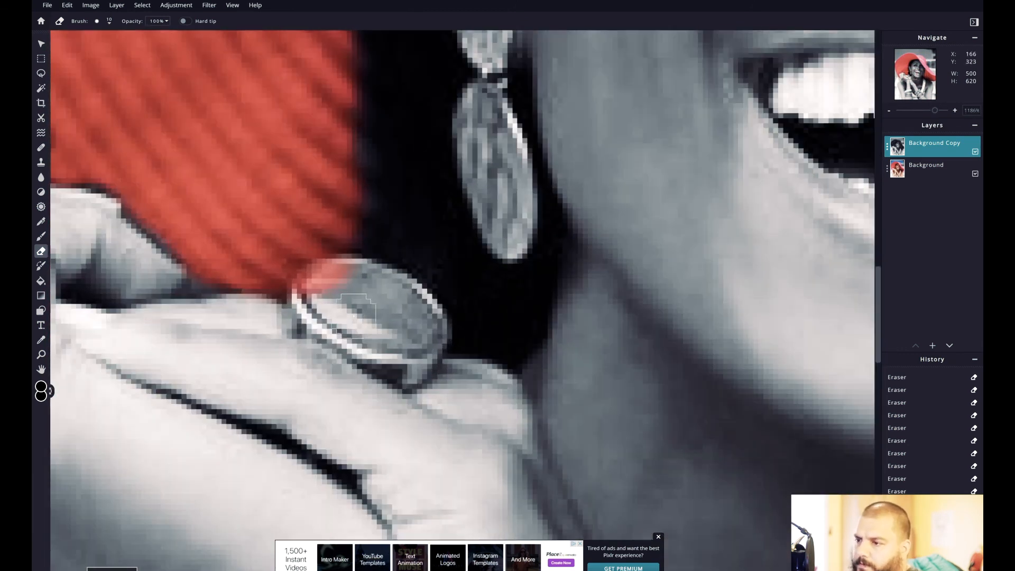
left_click(96, 21)
left_click(332, 284)
mouse_move(332, 284)
left_mouse_down()
mouse_move(380, 284)
mouse_move(423, 322)
left_mouse_up()
scroll(423, 322, "down", 3)
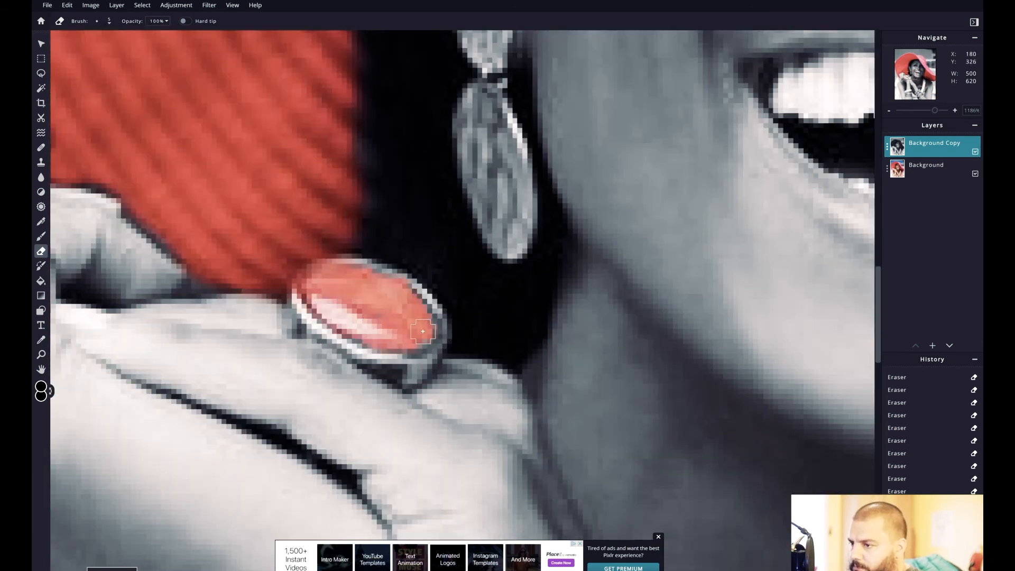
scroll(417, 332, "down", 5)
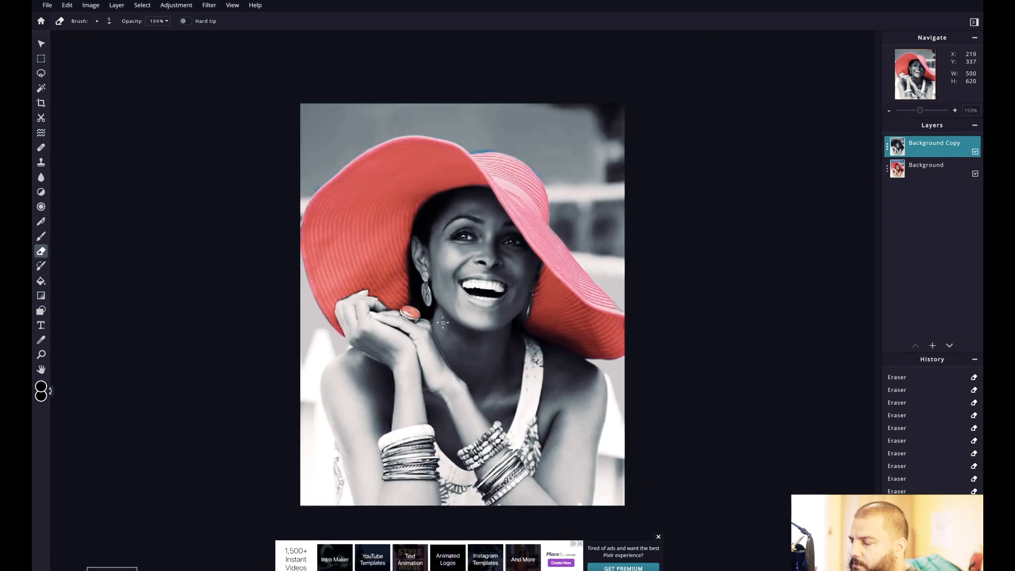